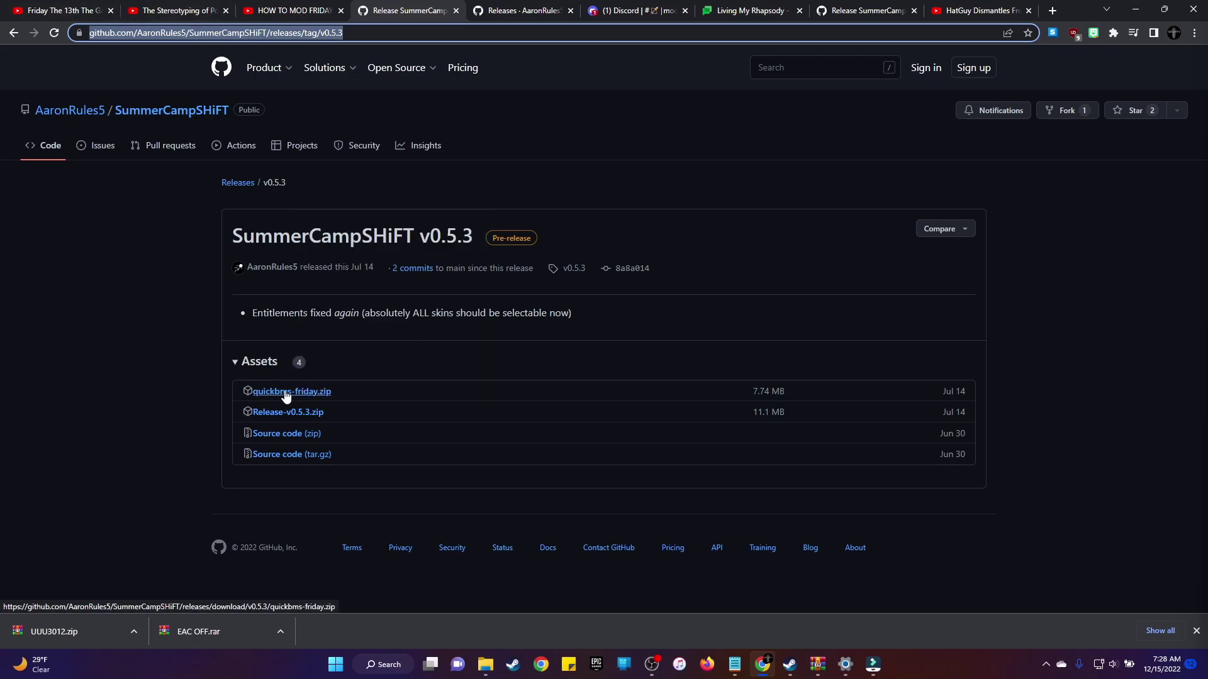
Download quickbms-friday.zip from the SummerCampSHiFT v0.5.3 release assets and open the archive, dismissing the WinRAR trial notice
left_click(317, 399)
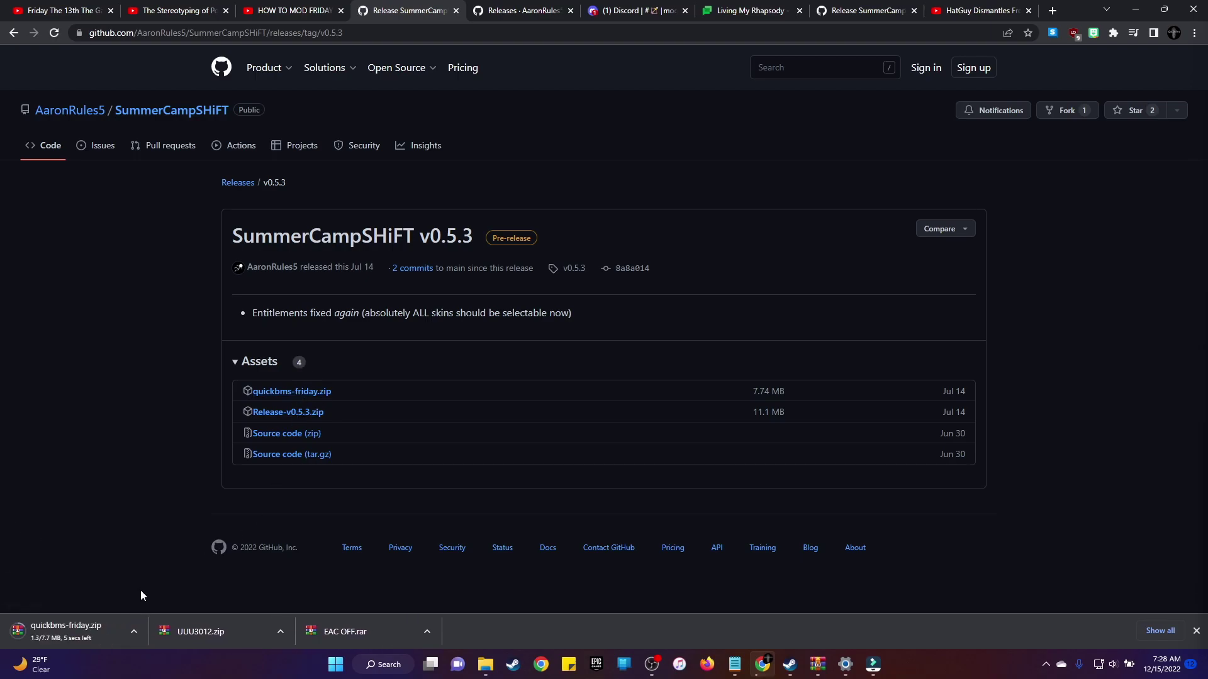
left_click(136, 632)
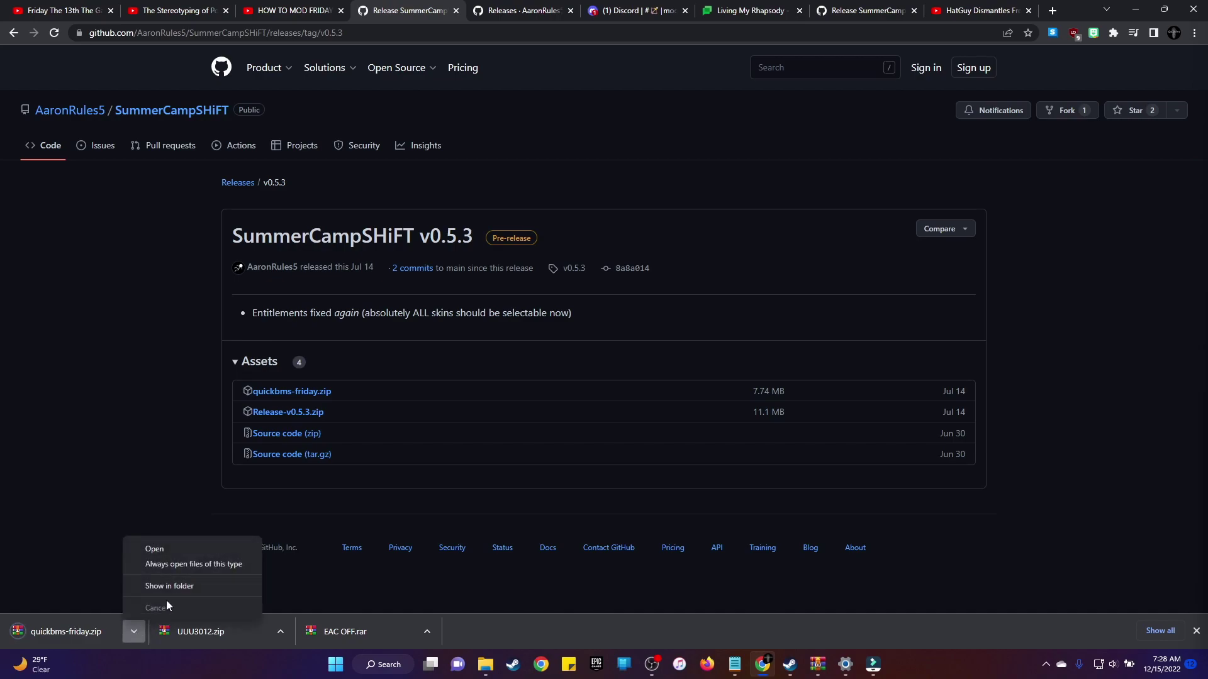
left_click(155, 550)
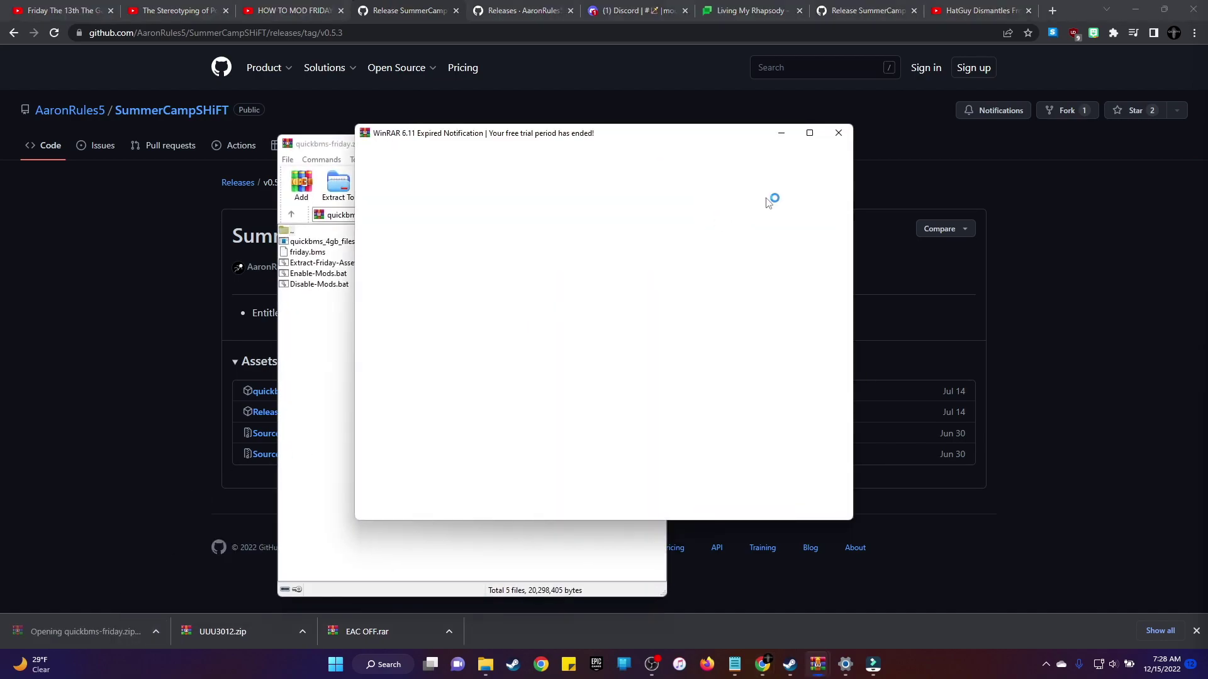
left_click(839, 132)
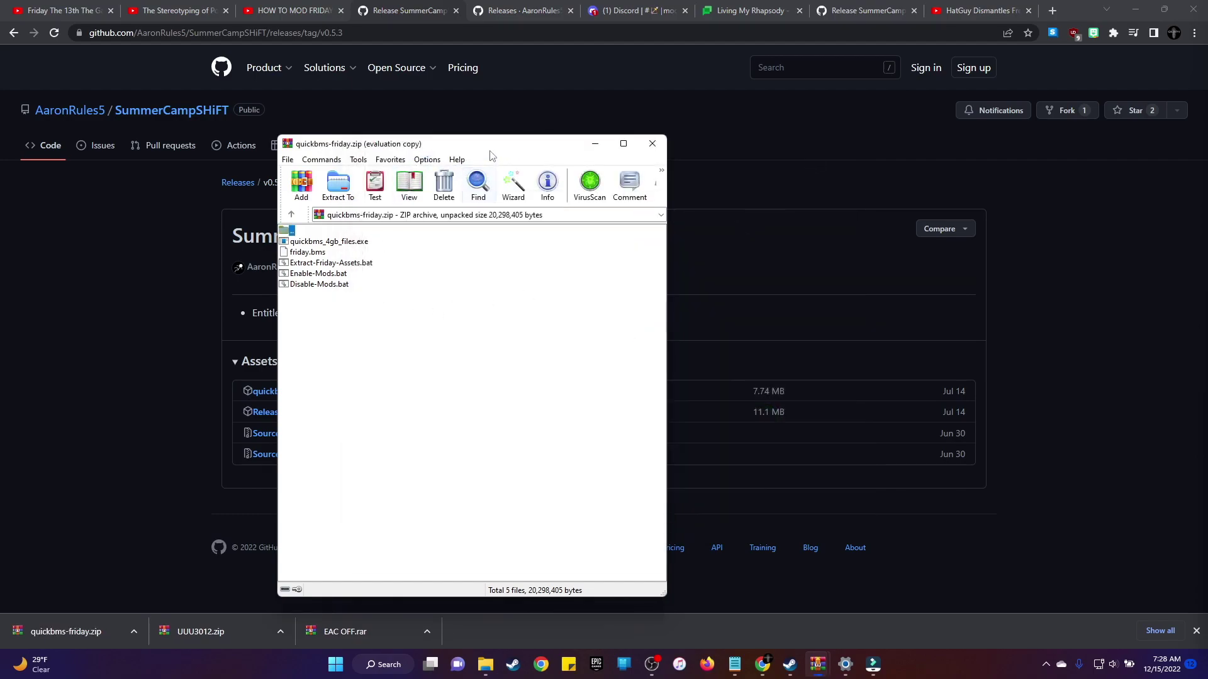
Minimize the browser and arrange the quickbms-friday.zip archive and the Fridaypak folder side by side on the desktop
left_click_drag(490, 151, 880, 121)
left_click(1140, 13)
right_click(408, 276)
mouse_move(517, 379)
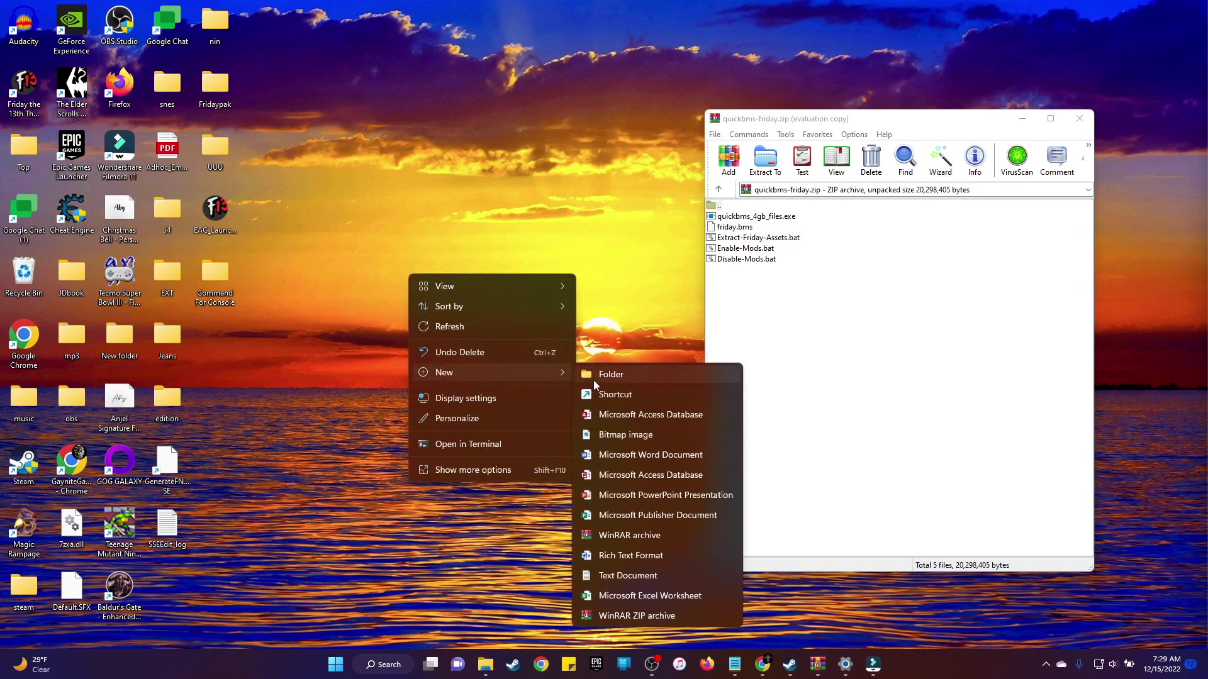
left_click(615, 375)
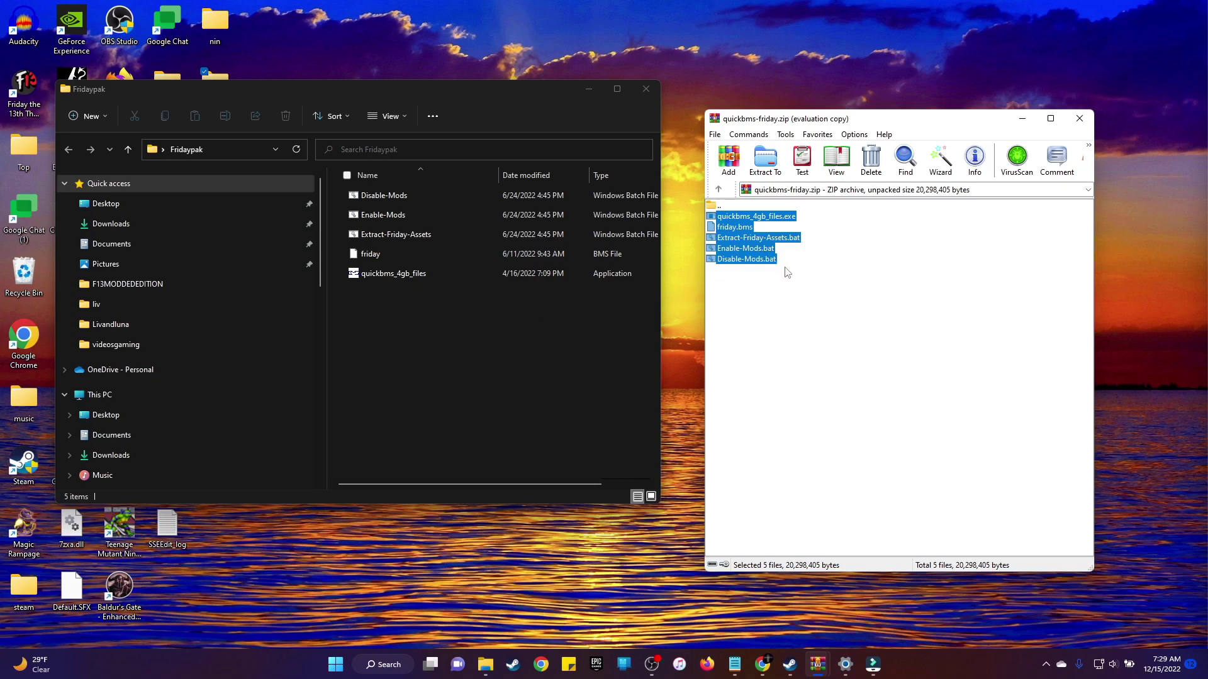
left_click_drag(436, 94, 427, 112)
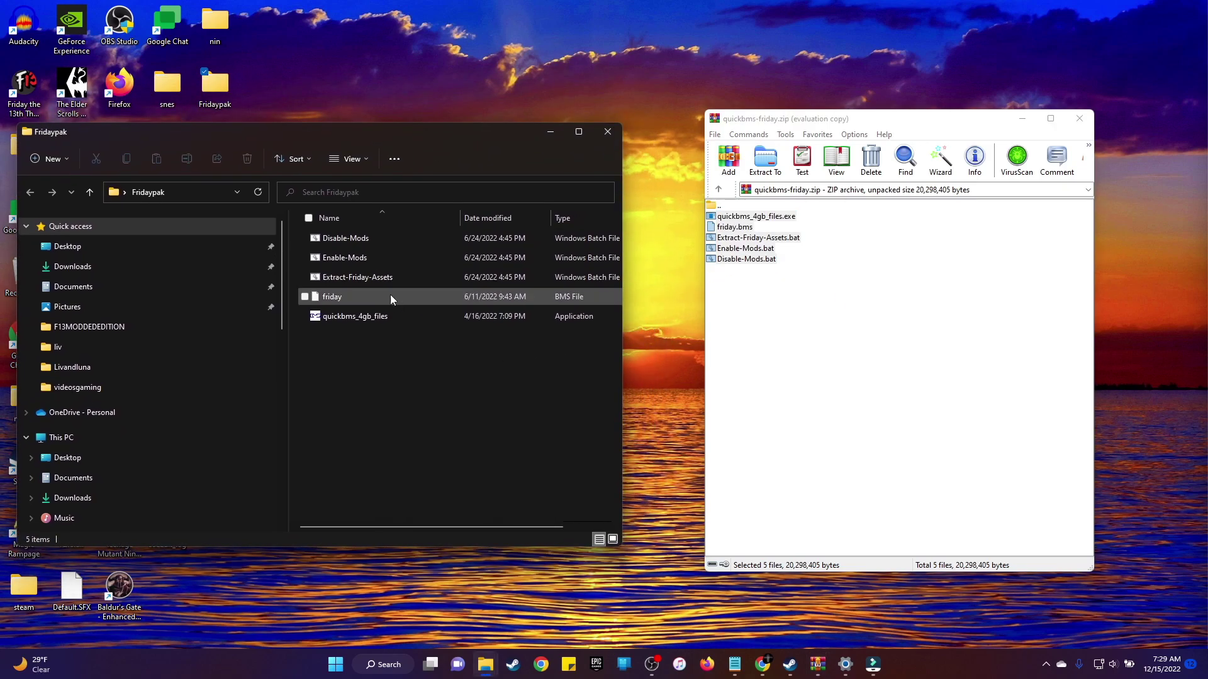
Switch to Steam and open the local files folder of Friday the 13th: The Game from the library
left_click(803, 627)
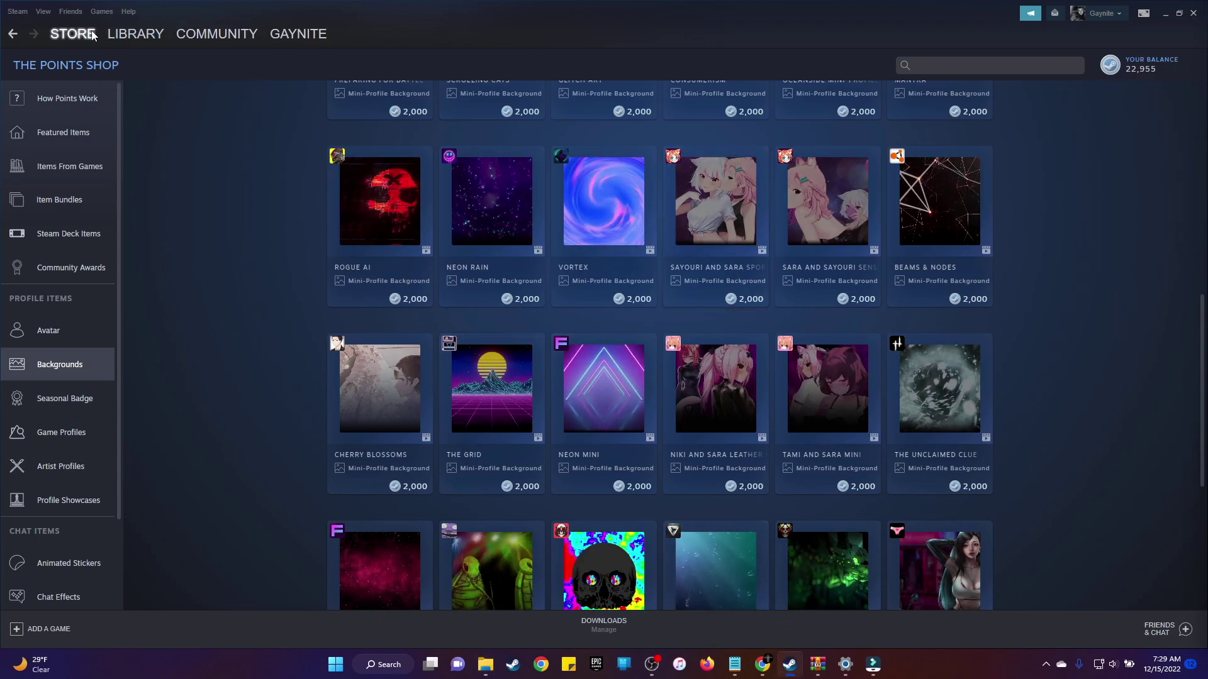
left_click(136, 33)
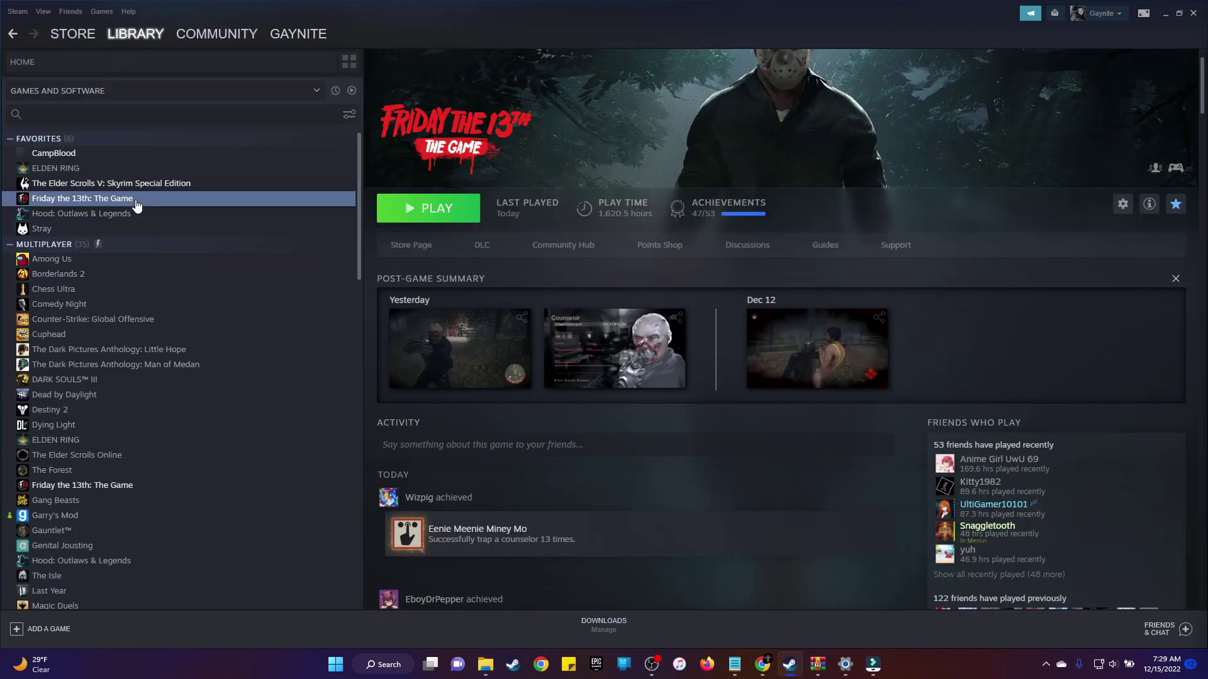
right_click(145, 202)
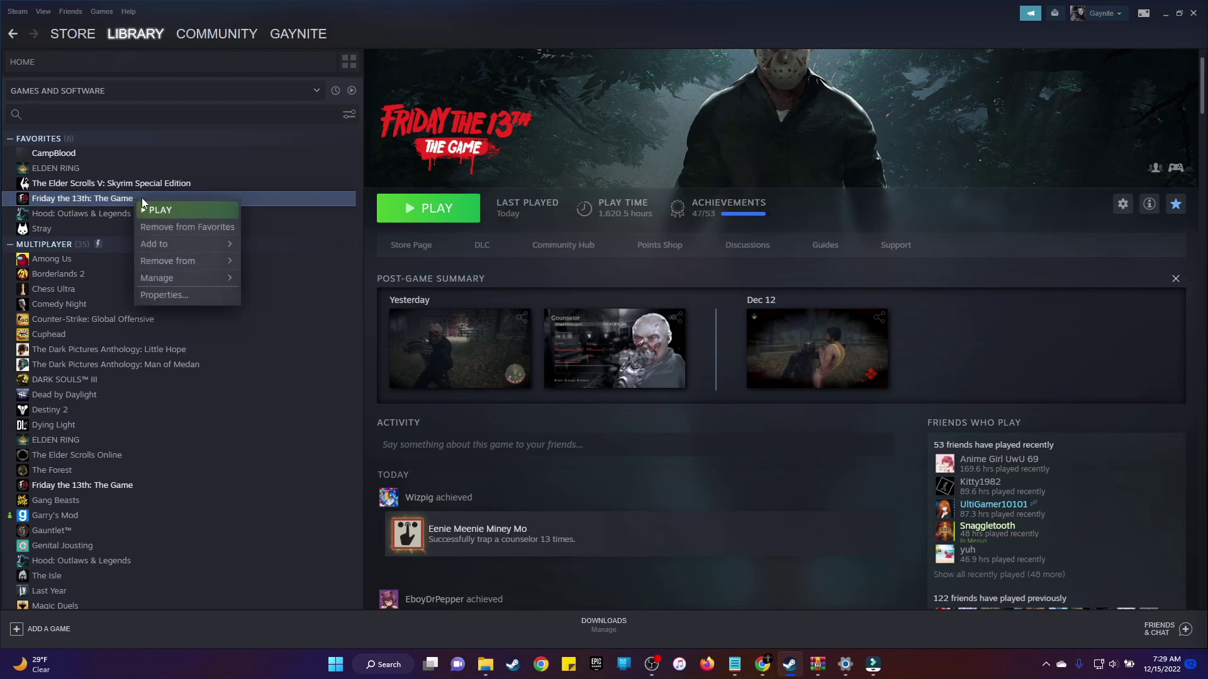
mouse_move(202, 277)
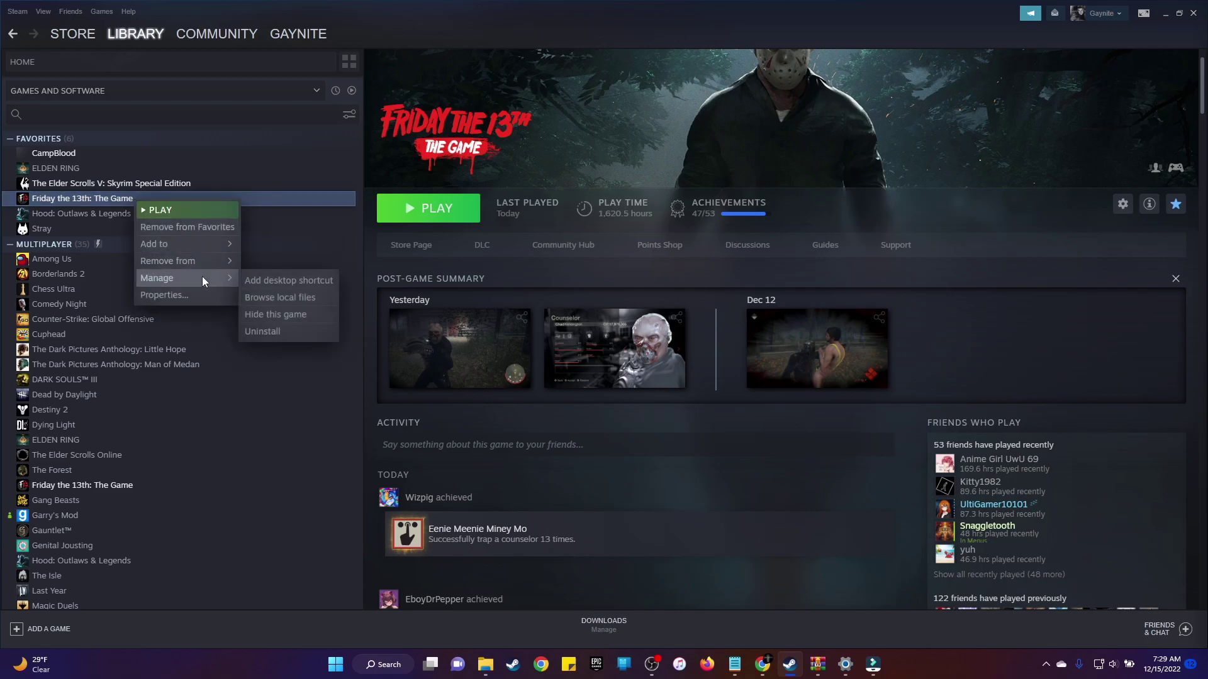
left_click(297, 301)
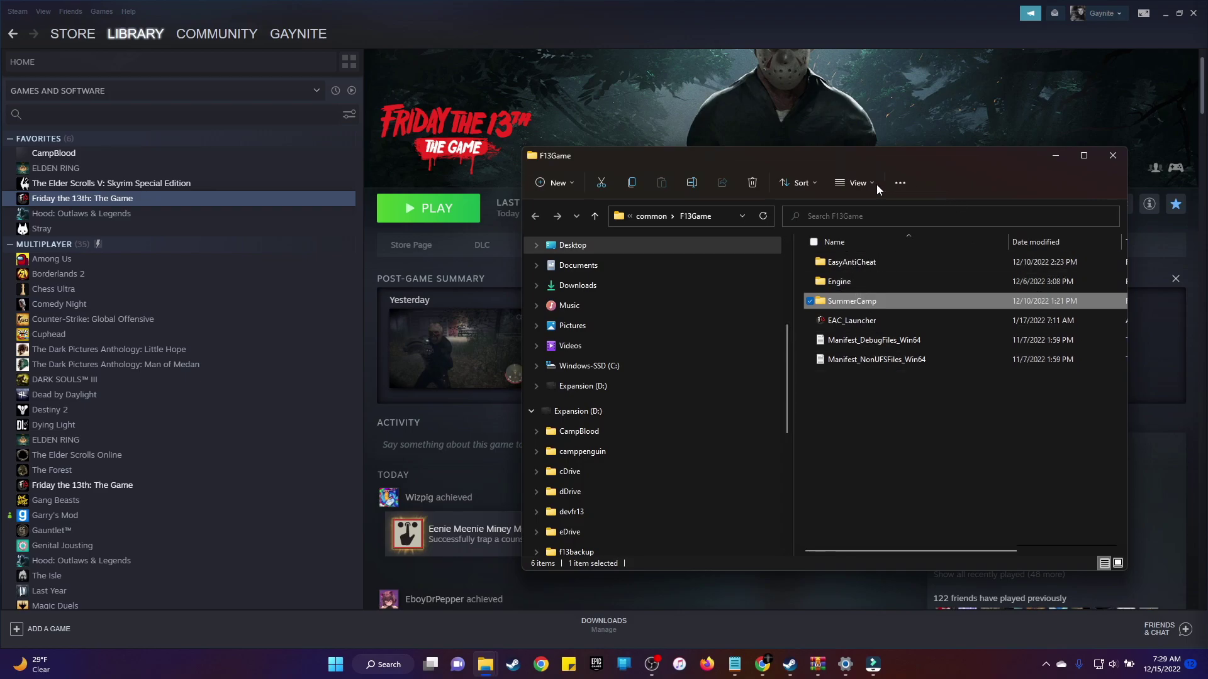
Minimize Steam and place the F13Game and Fridaypak folder windows side by side
left_click(1164, 13)
left_click_drag(769, 156, 871, 124)
mouse_move(487, 133)
left_mouse_down()
mouse_move(474, 124)
mouse_move(485, 126)
left_mouse_up()
left_click_drag(750, 127, 745, 115)
Run the Extract-Friday-Assets batch file in Fridaypak on EAC_Launcher from F13Game, and close its console window
left_click(947, 280)
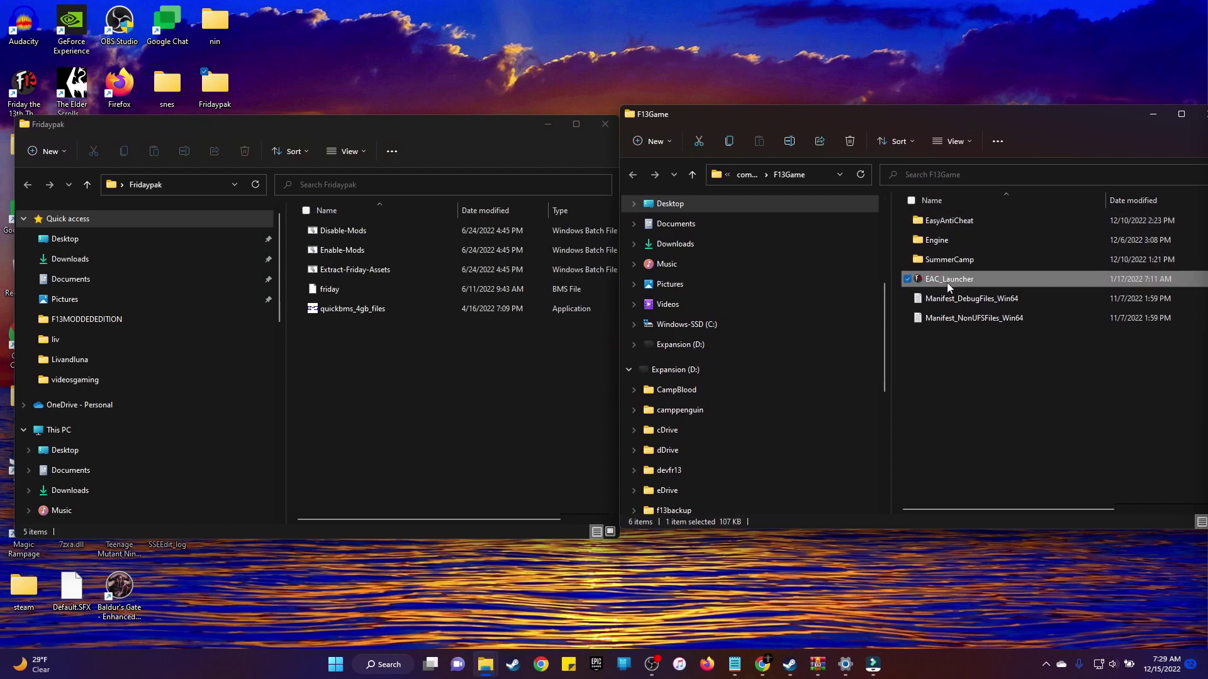
left_click_drag(971, 279, 439, 272)
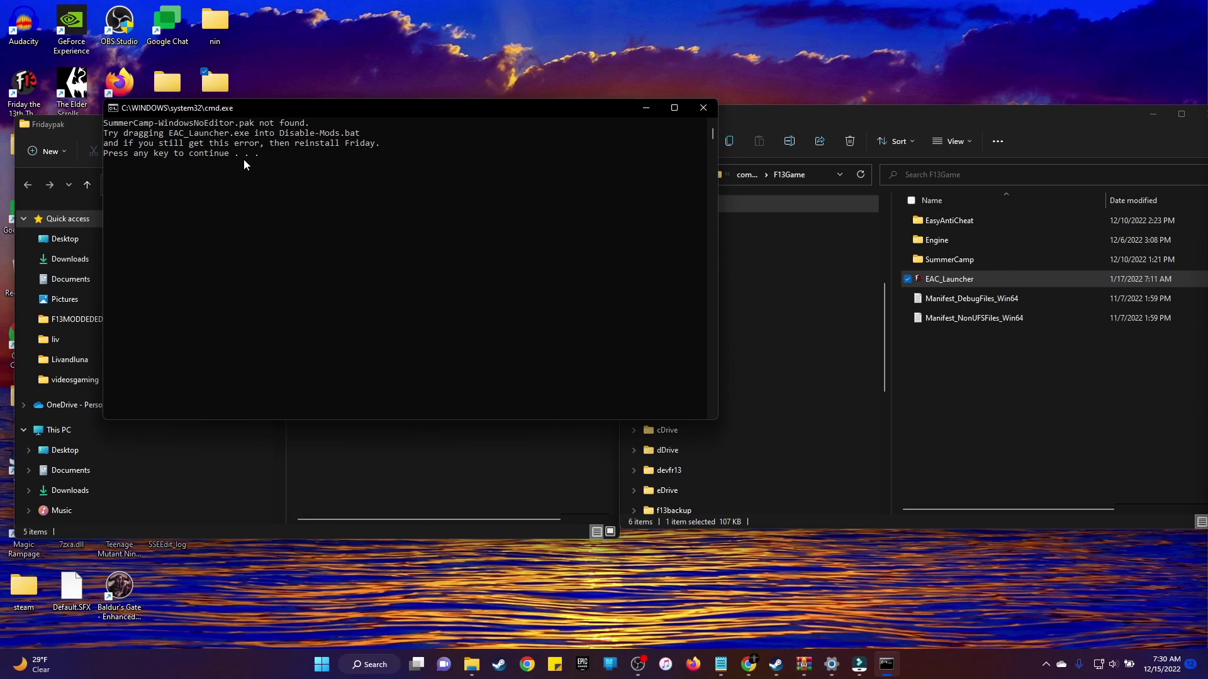
left_click(704, 107)
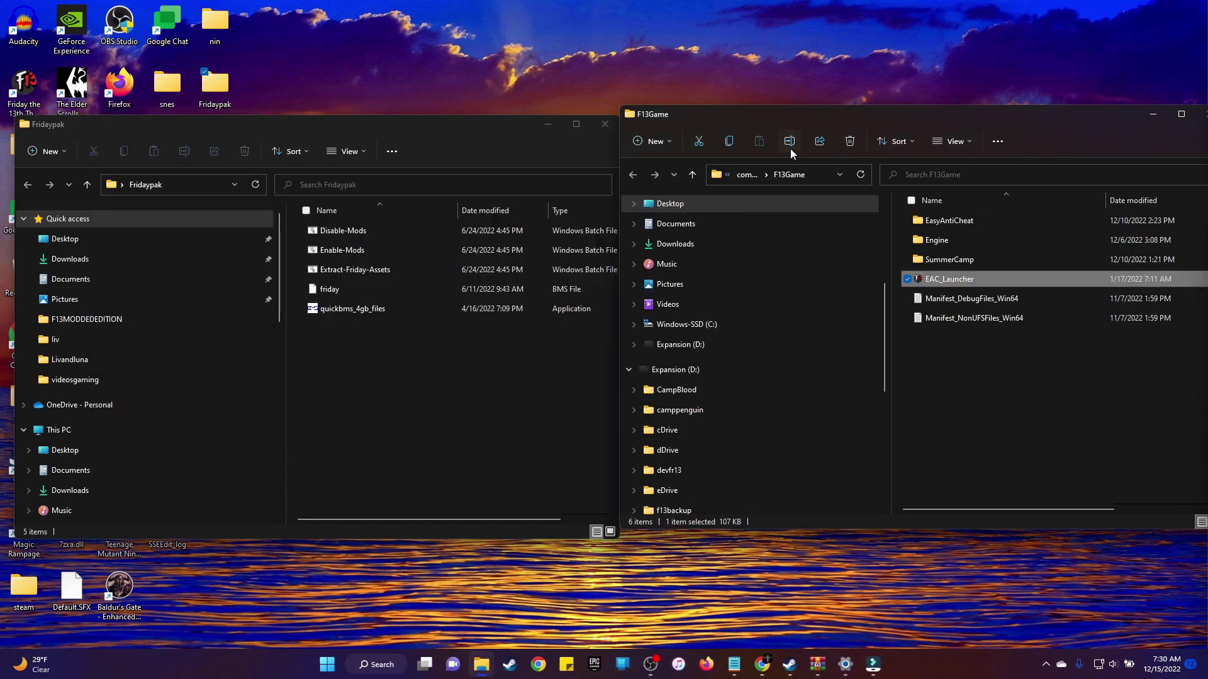
Switch to Discord in the browser and open the eac-on-or-off channel of the F13-HACK category
key("alt+Tab")
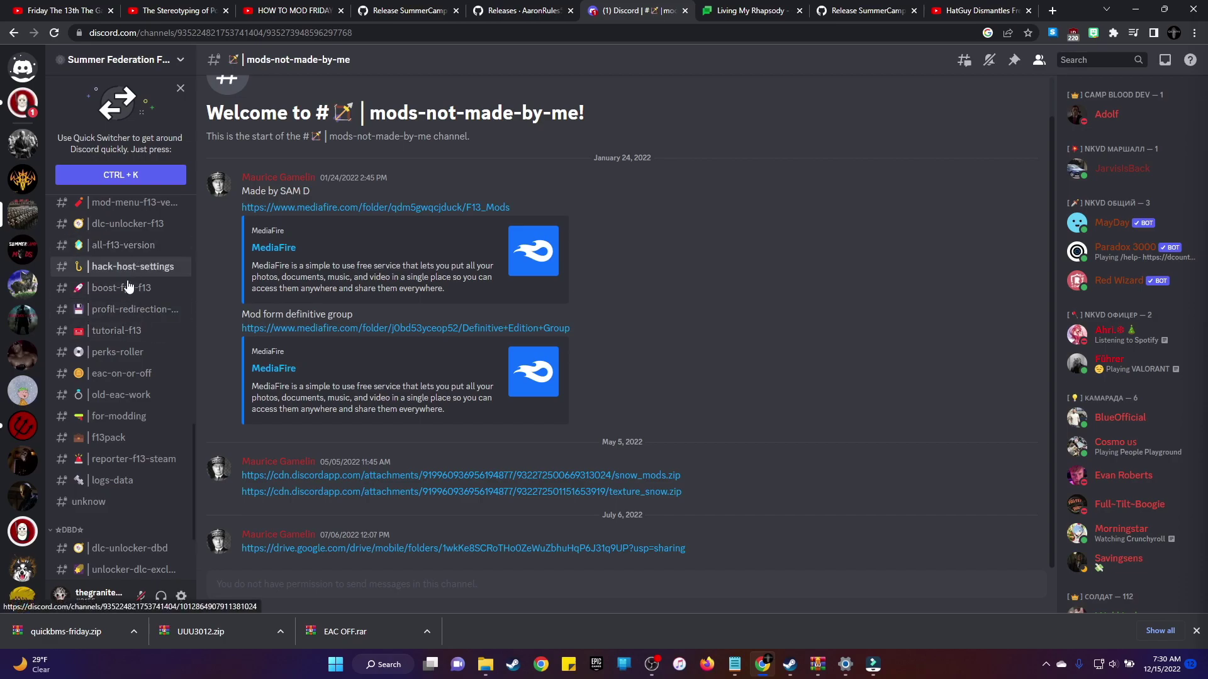
scroll(140, 318, "up", 4)
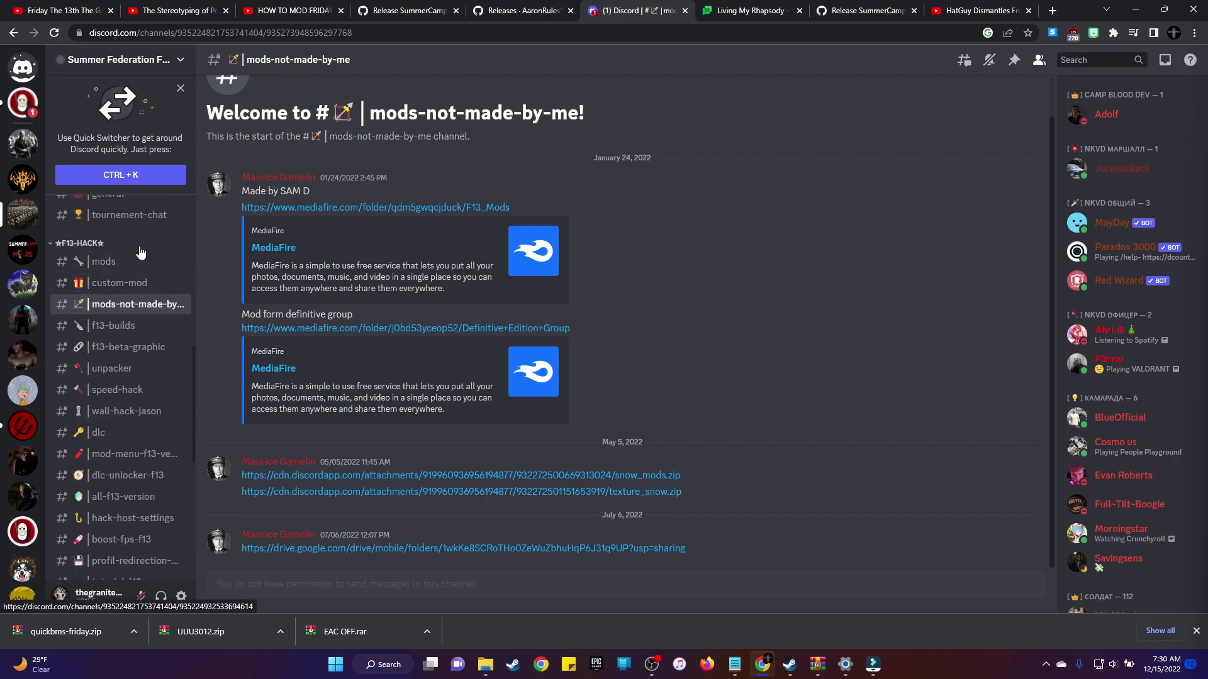
scroll(149, 383, "down", 3)
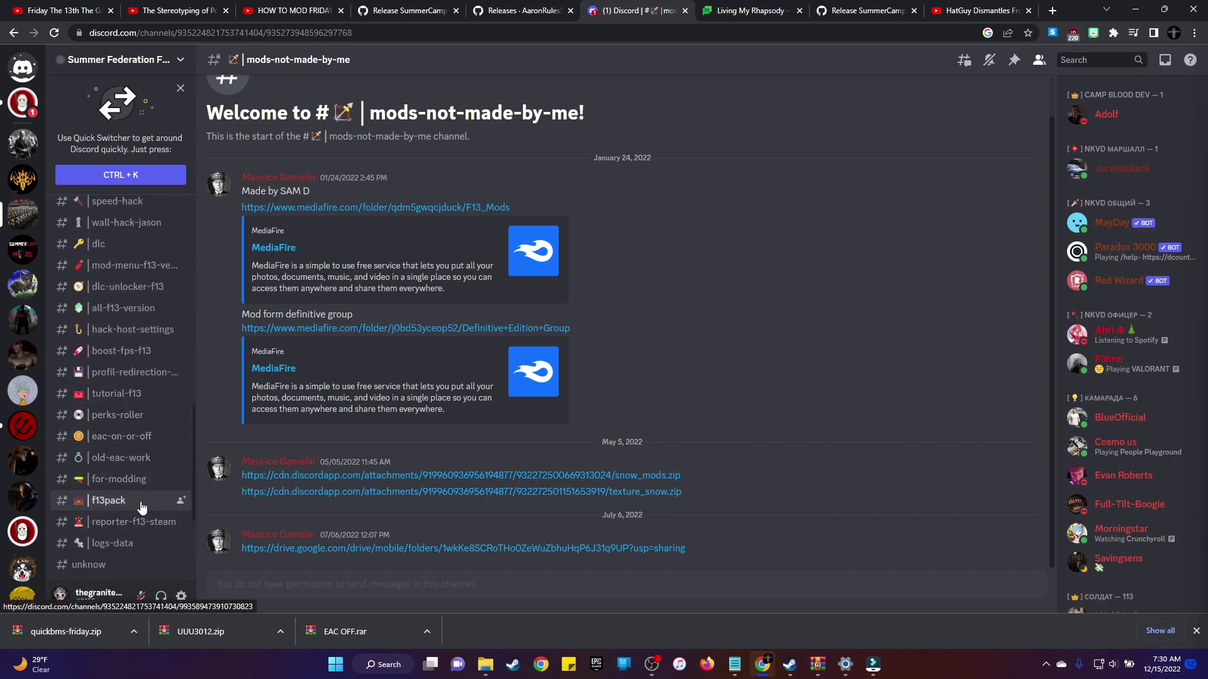
left_click(132, 444)
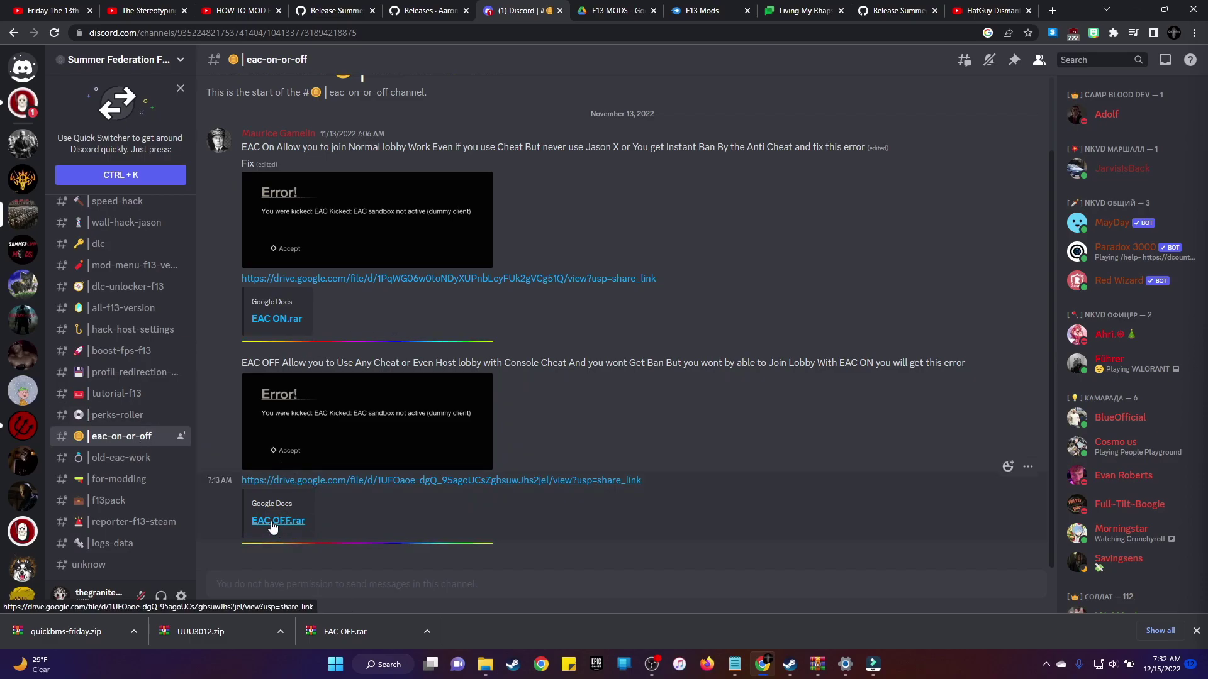
Open the downloaded EAC OFF.rar archive and dismiss the WinRAR licence reminder
left_click(427, 632)
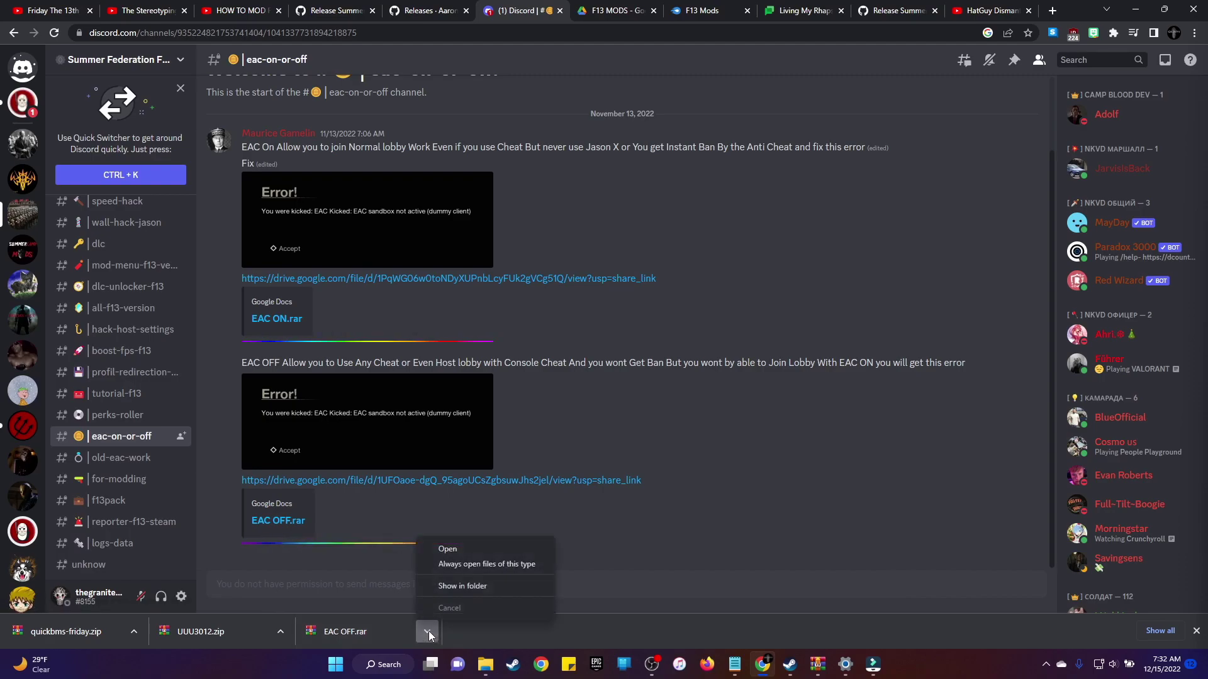
left_click(462, 552)
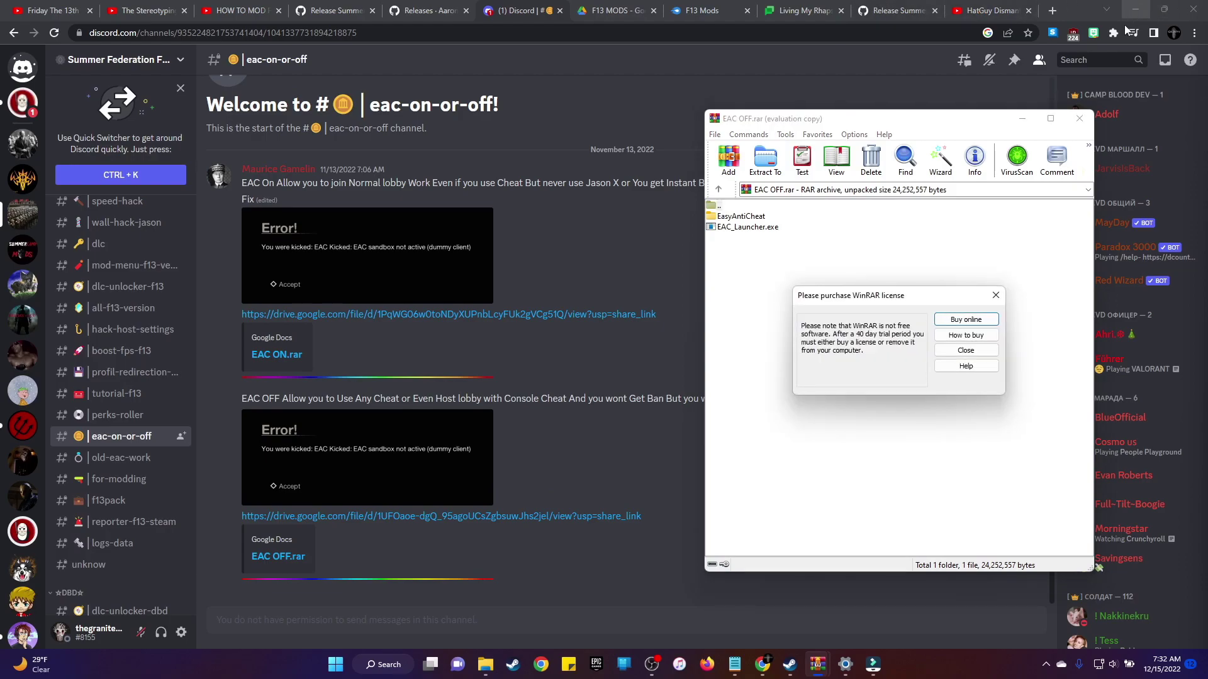
key("Escape")
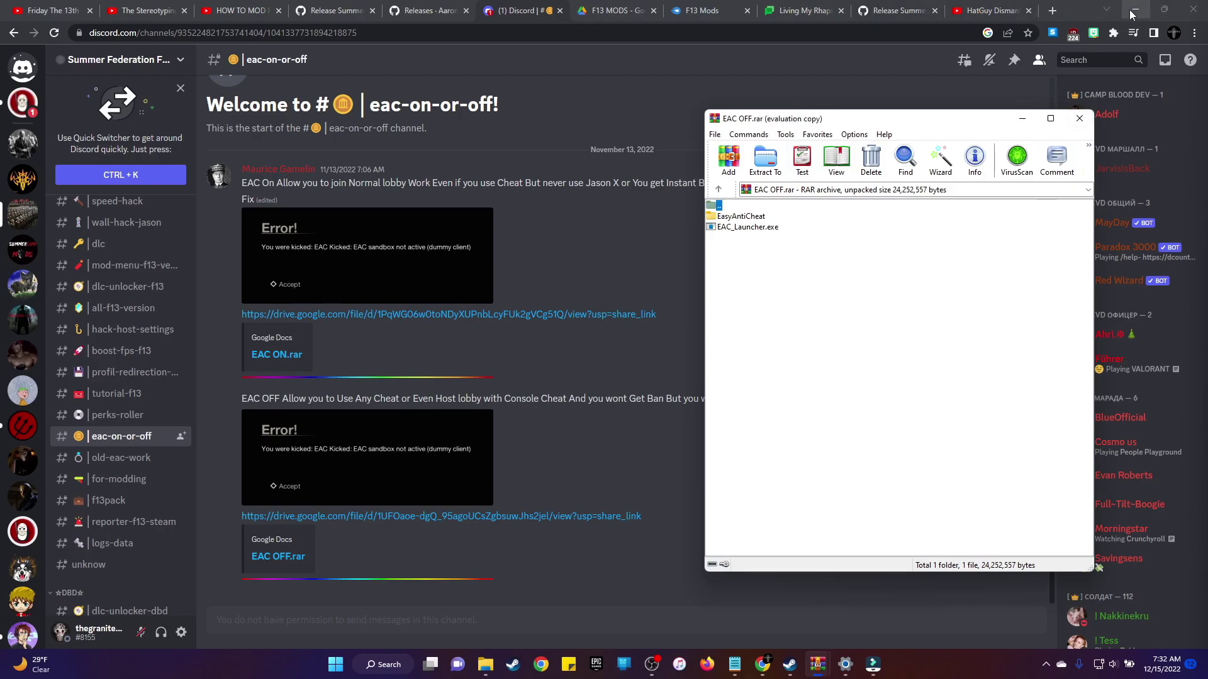
Try to copy EasyAntiCheat and EAC_Launcher.exe from the EAC OFF.rar archive into the F13Game folder
left_click(1132, 14)
left_click_drag(629, 129, 186, 138)
left_click_drag(734, 247, 740, 217)
left_click_drag(741, 217, 423, 405)
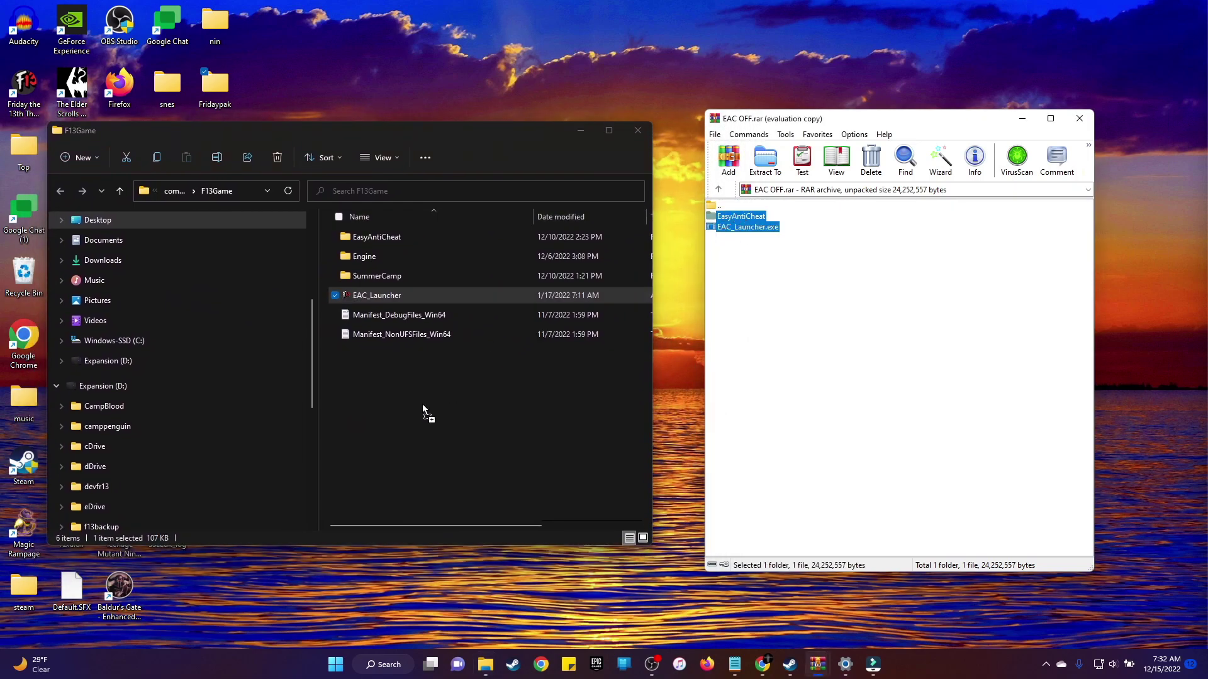
left_click_drag(647, 352, 836, 242)
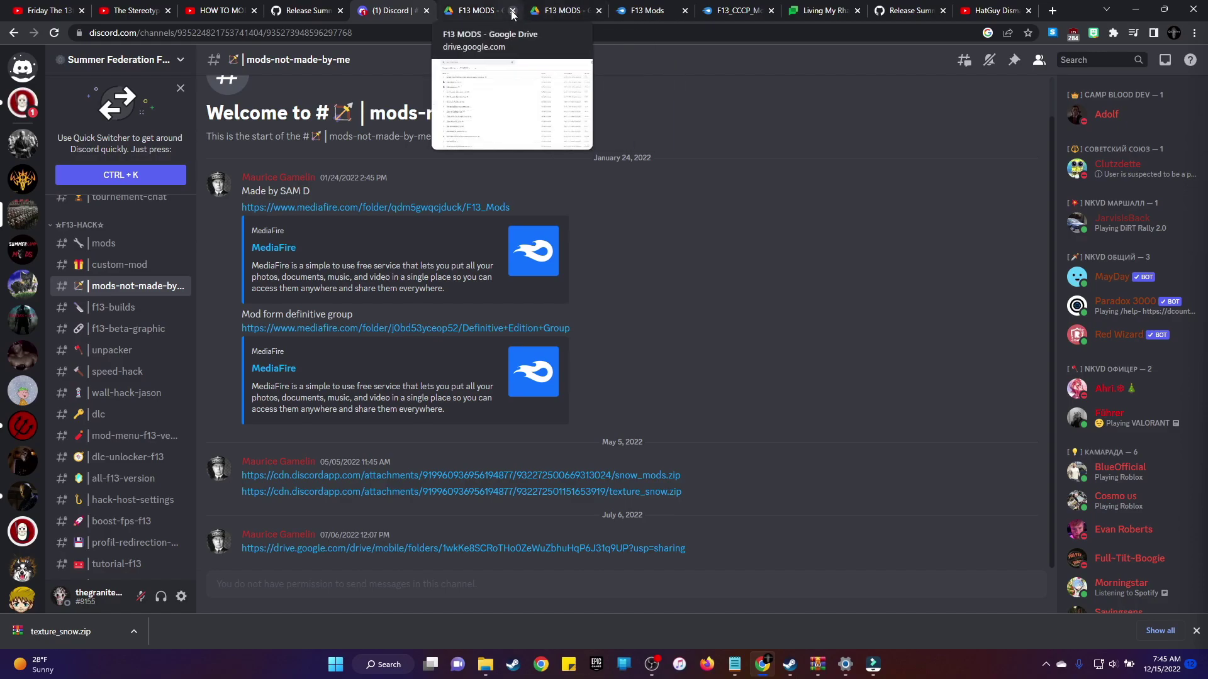
Open the F13 MODS Drive folder linked in the mods-not-made-by-me channel, then find and download UUU3012.zip
left_click(368, 548)
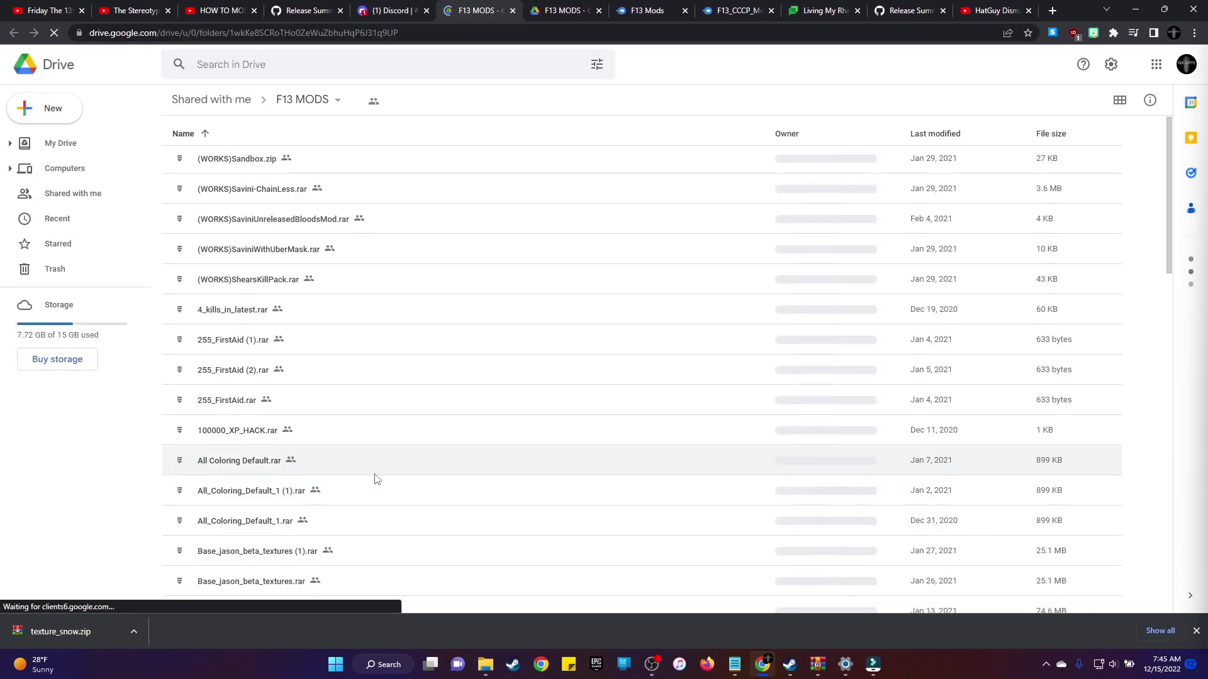
scroll(376, 479, "down", 13)
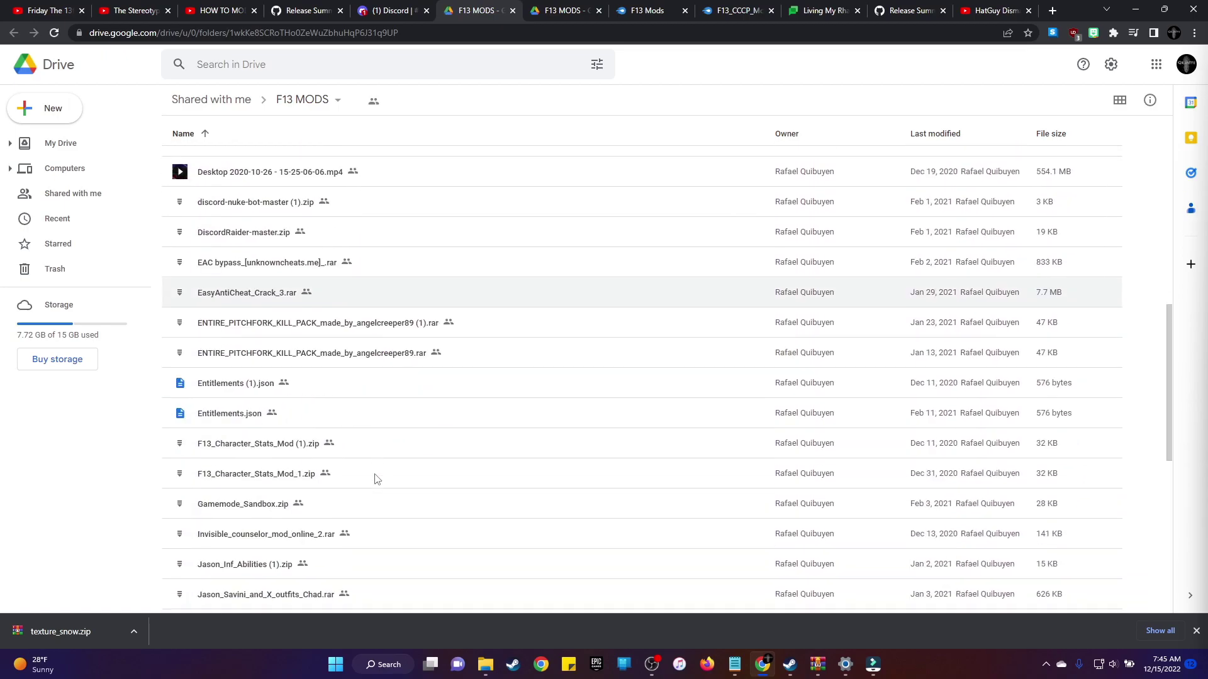
scroll(376, 479, "down", 9)
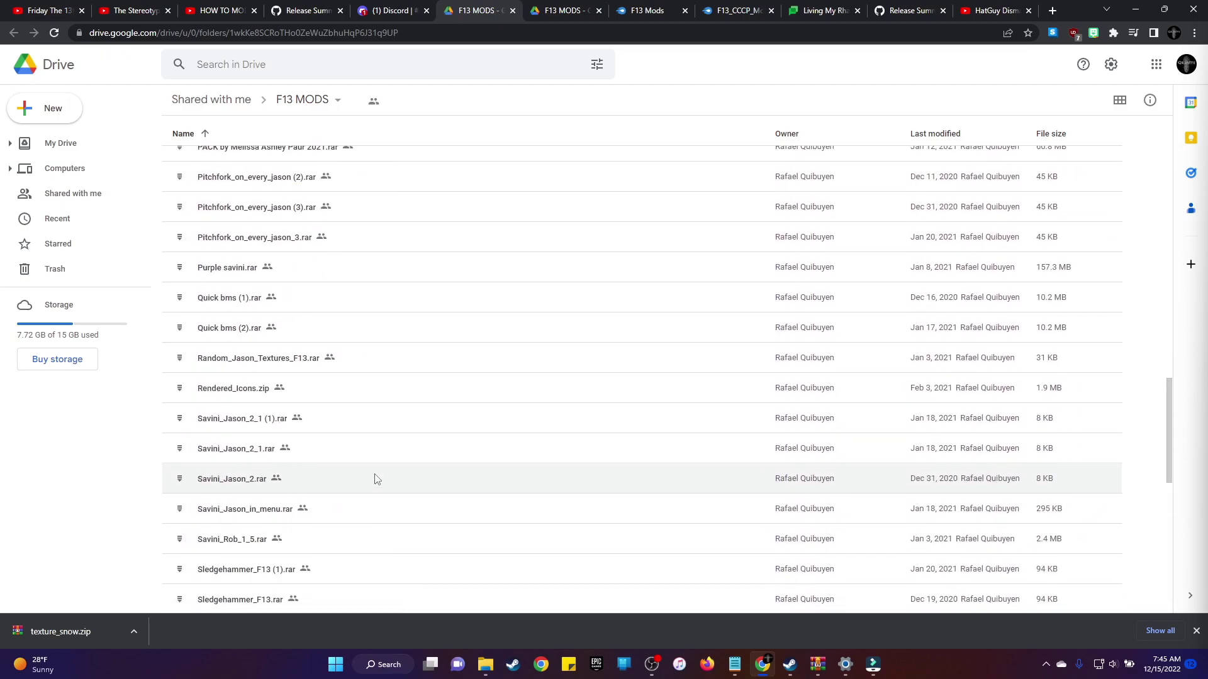
scroll(376, 479, "down", 5)
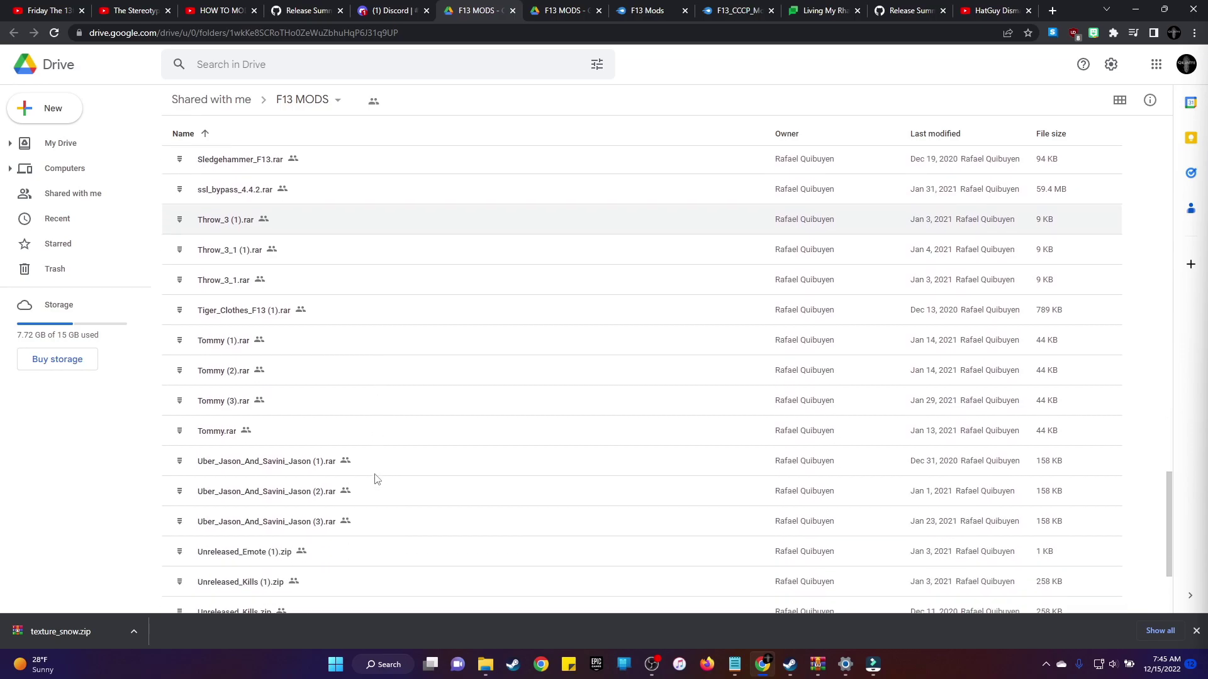
scroll(376, 479, "down", 3)
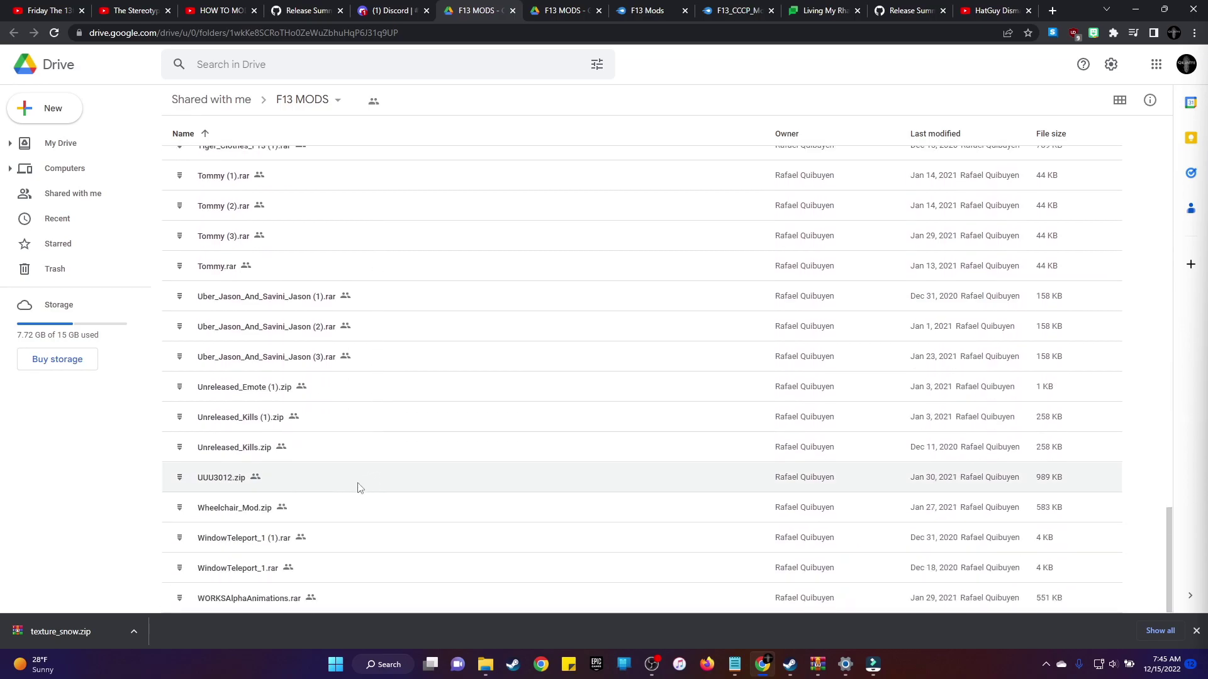
left_click(258, 483)
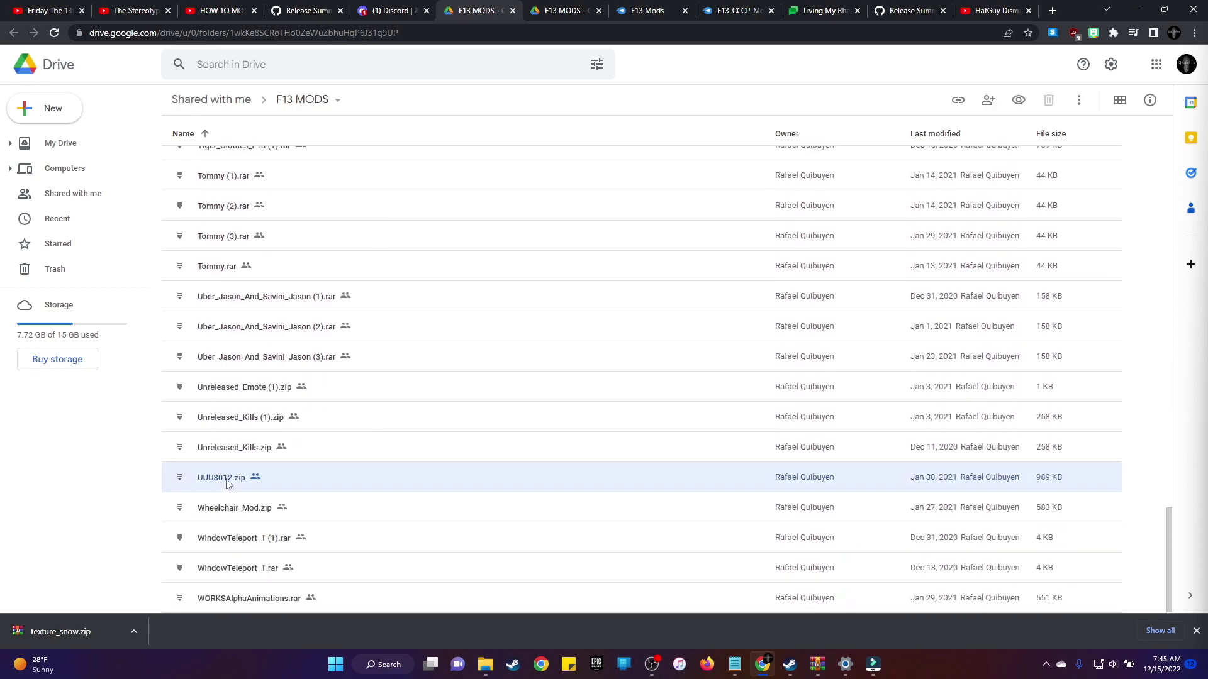
double_click(368, 488)
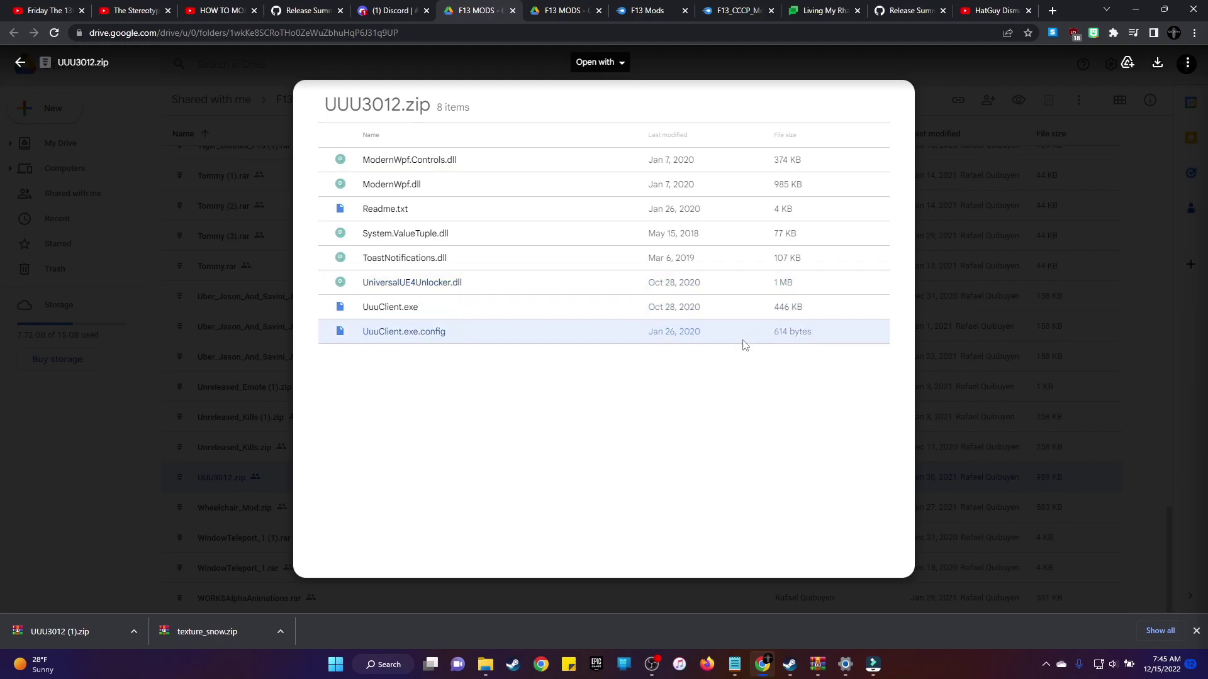
Open the downloaded UUU3012 (1).zip from the Downloads folder, then close that folder and minimize the browser
left_click(132, 631)
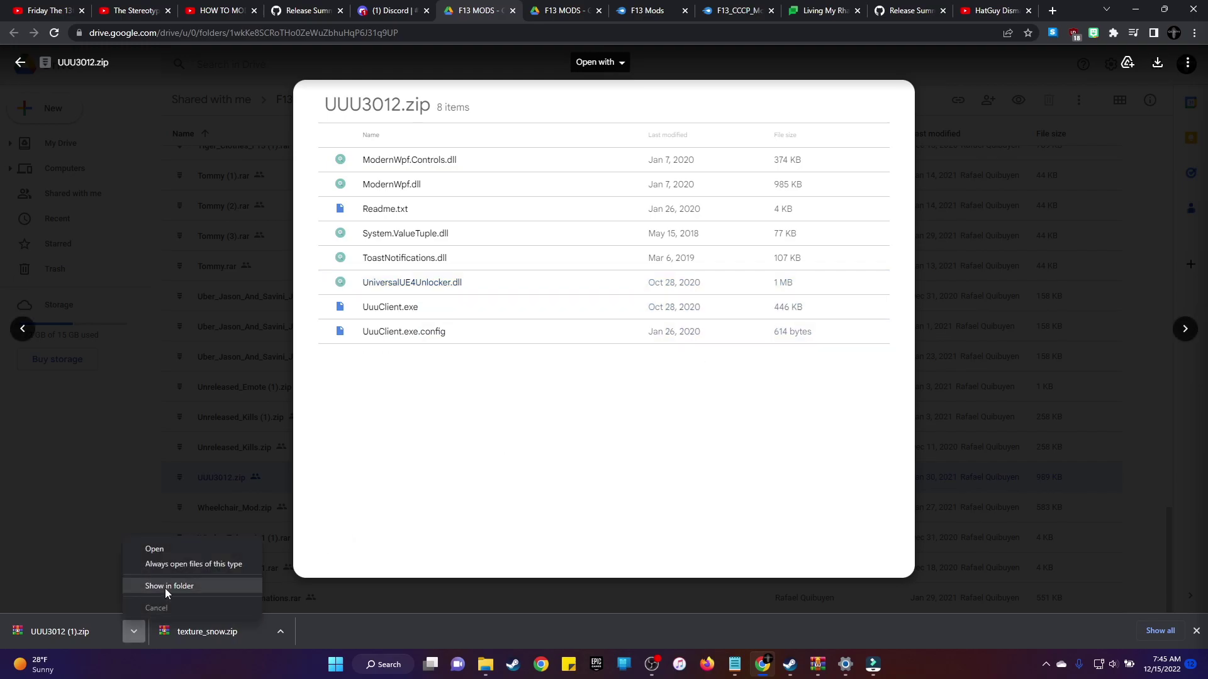
left_click(164, 587)
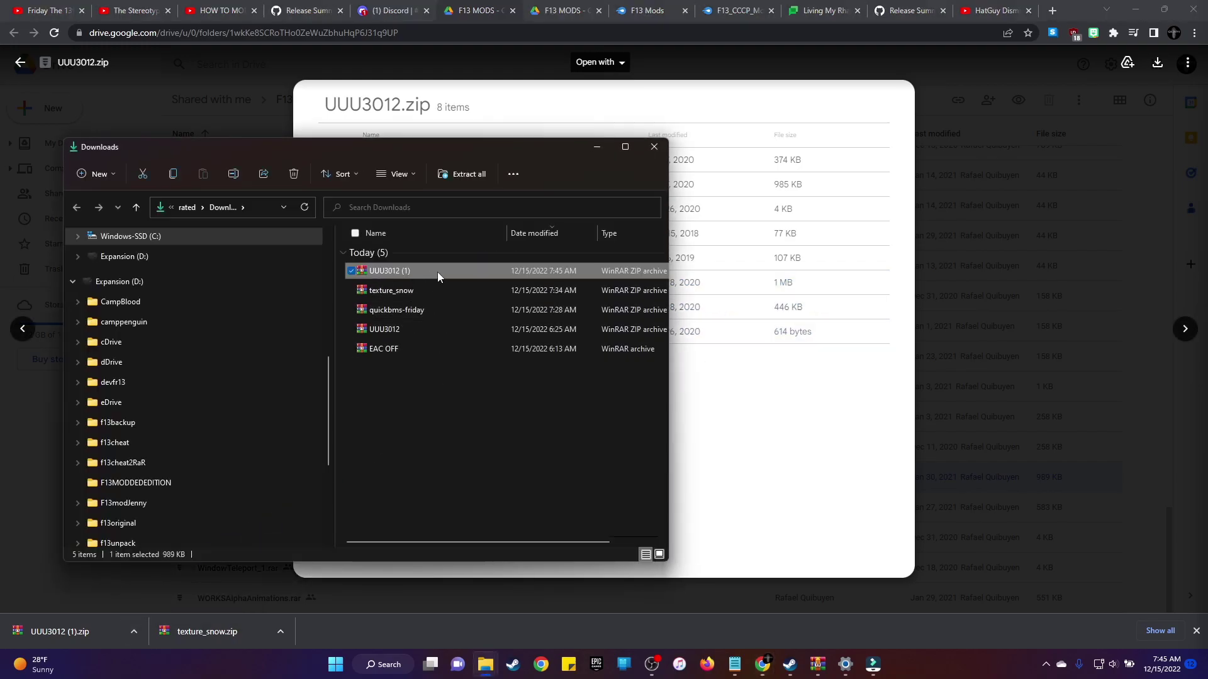
double_click(429, 271)
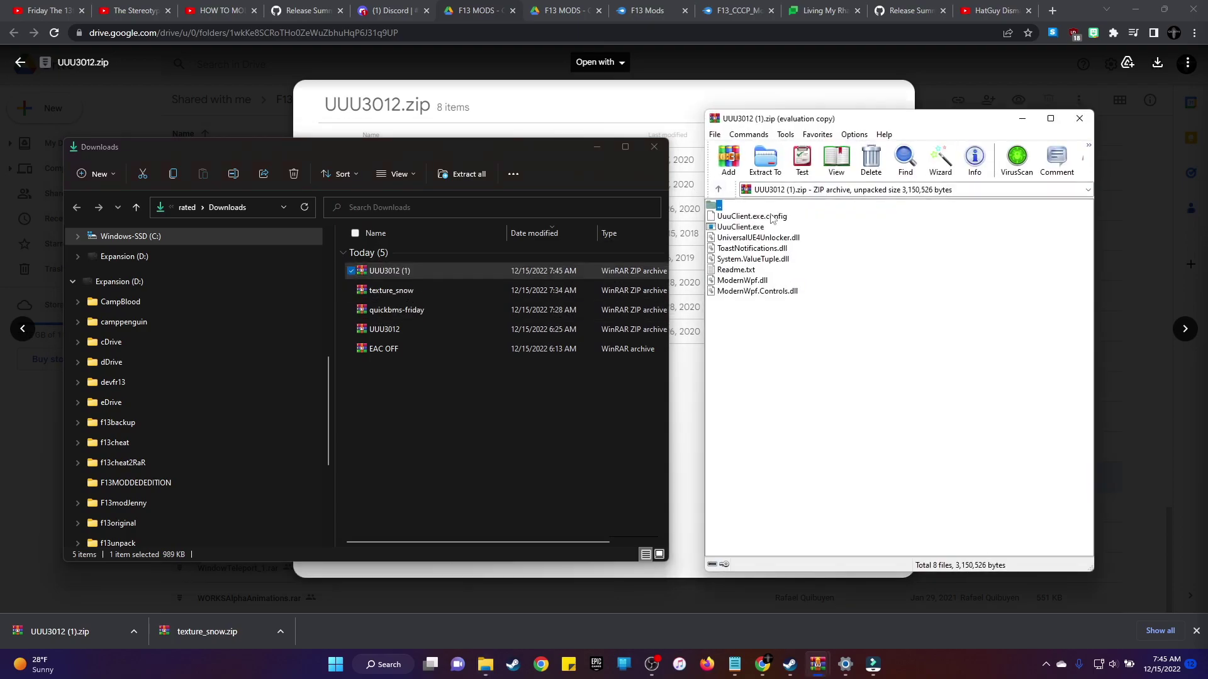
left_click(654, 146)
left_click(1136, 11)
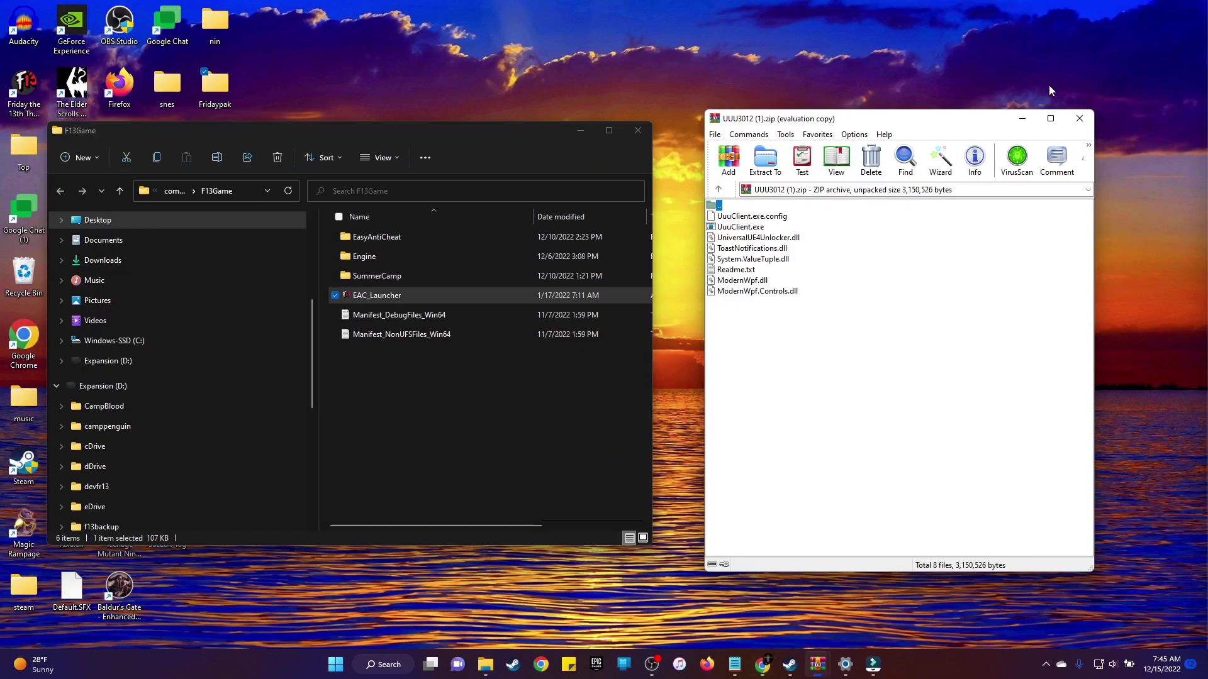
Minimize the F13Game folder window and try to create a new folder on the desktop
right_click(415, 74)
mouse_move(424, 88)
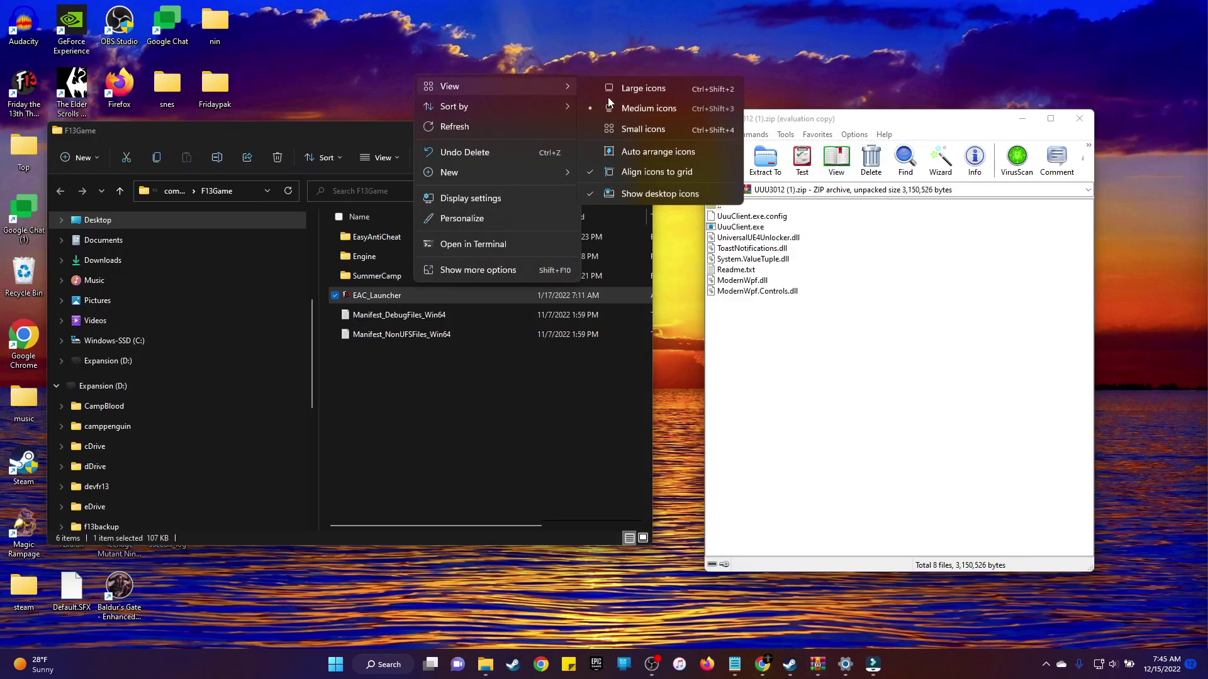
left_click(449, 53)
left_click(578, 131)
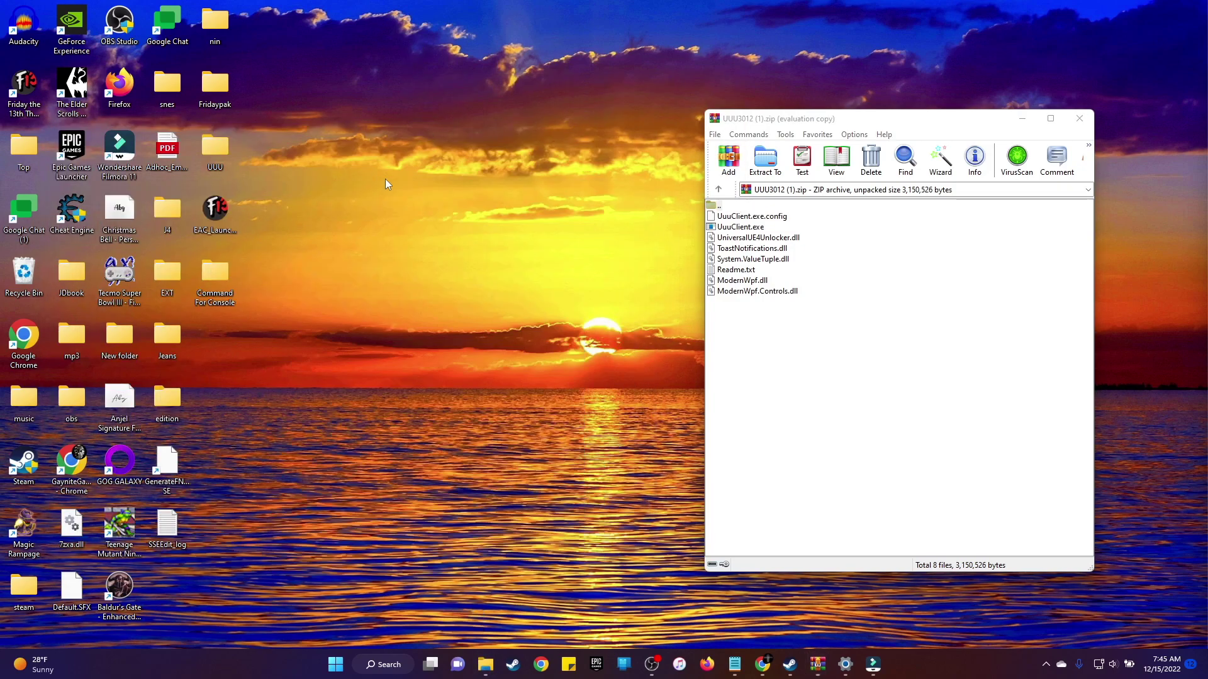
right_click(387, 181)
mouse_move(452, 279)
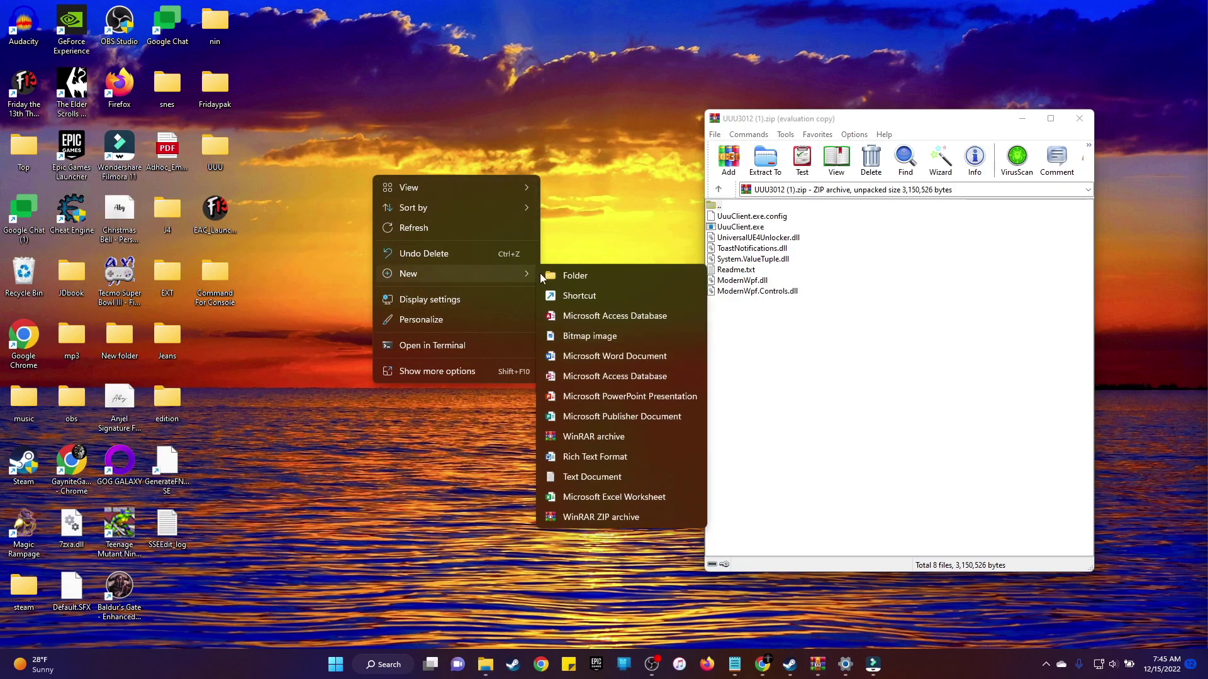
left_click(575, 275)
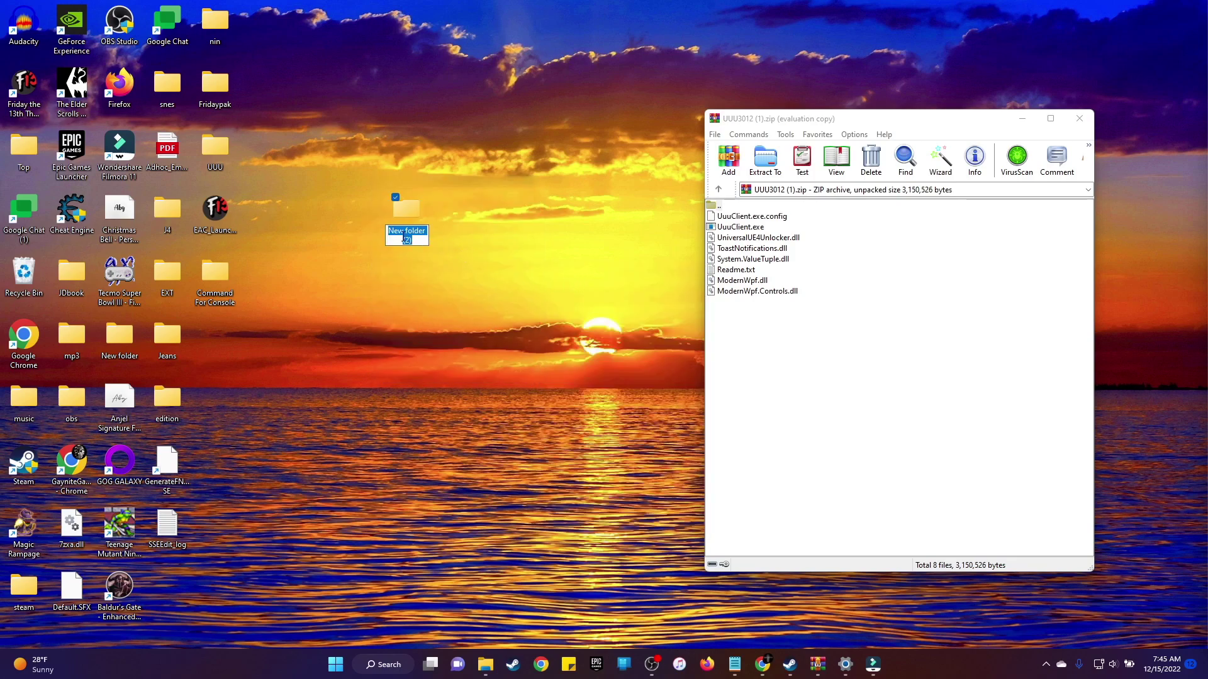
Select the UUU folder on the desktop and all files in the UUU3012 (1).zip archive
left_click(214, 168)
left_click(745, 217)
key("ctrl+a")
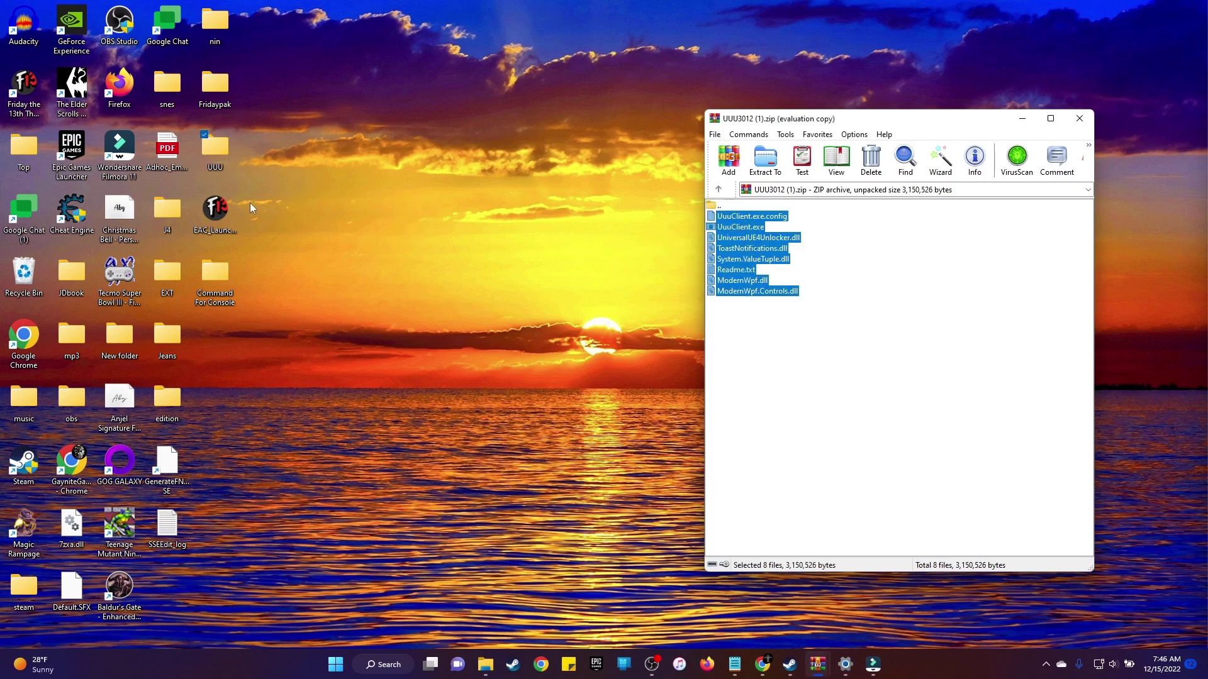
Clear the open windows from the desktop and launch Friday the 13th: The Game from the Steam library
key("super+d")
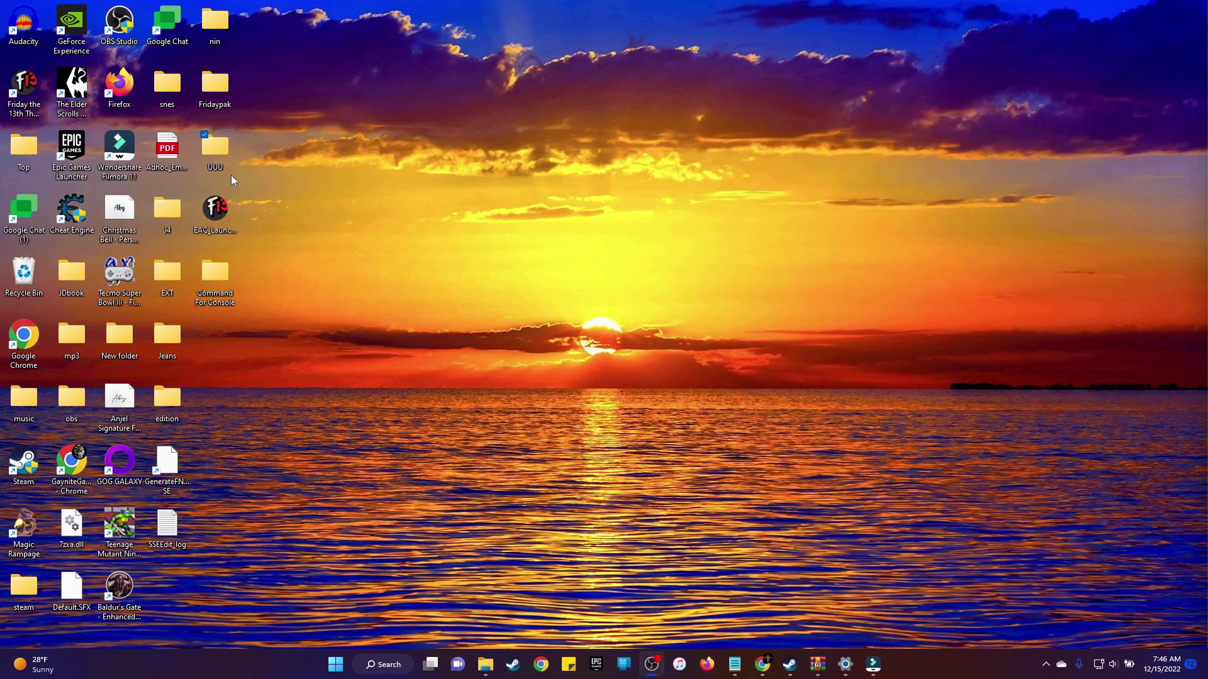
left_click(789, 665)
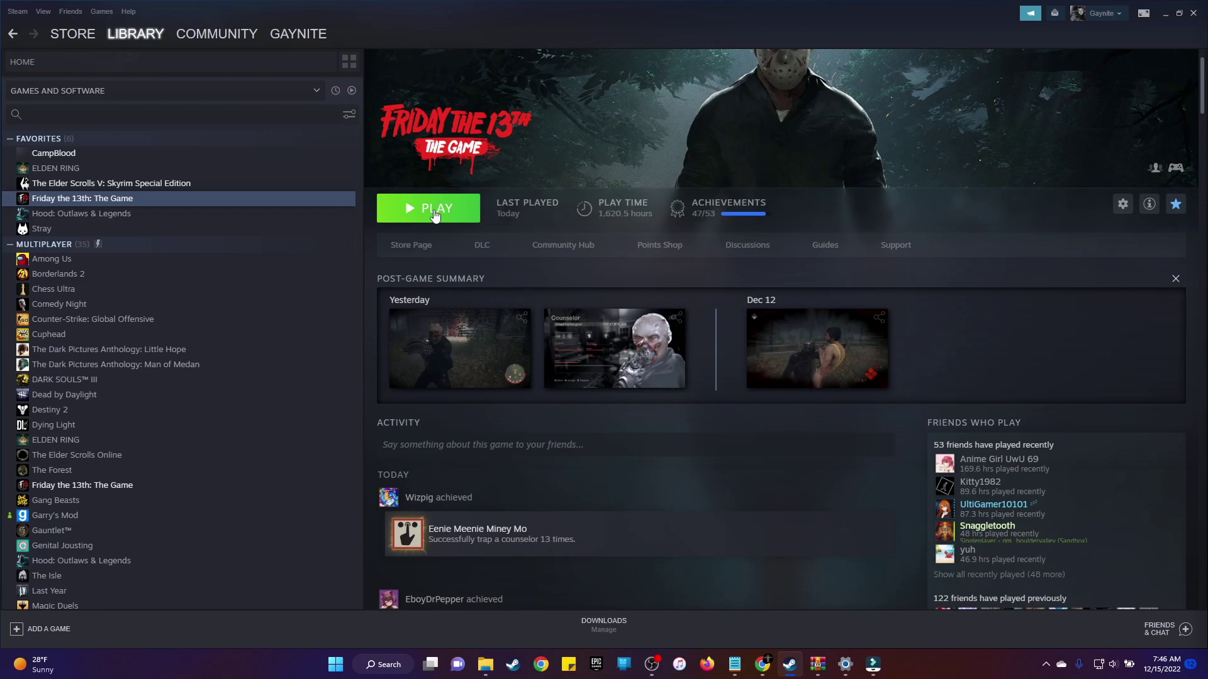
left_click(435, 214)
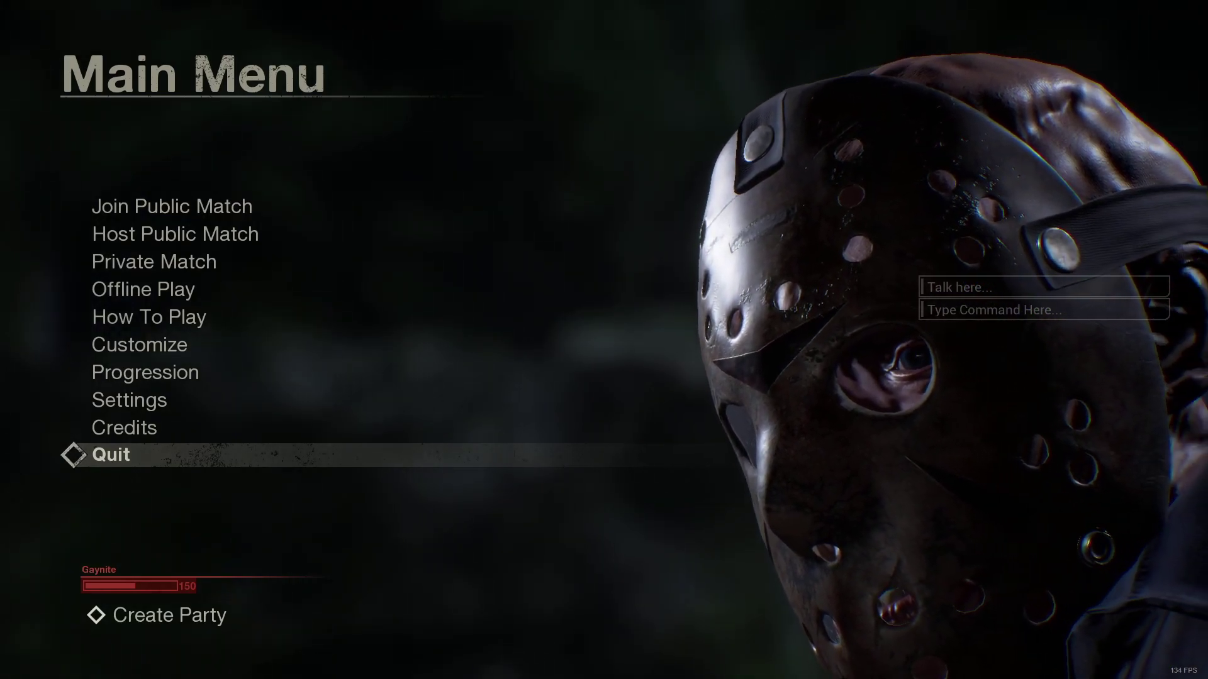
Switch from the game to the UUU folder and run the UuuClient application
key("alt+Tab")
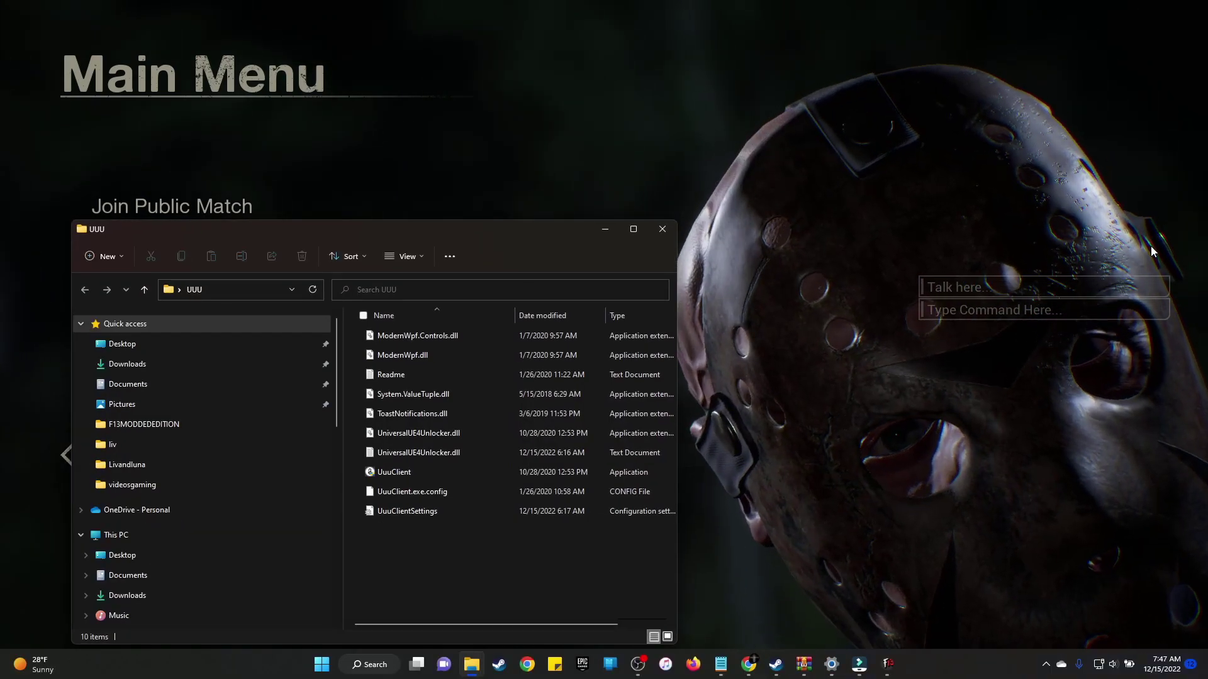
right_click(433, 475)
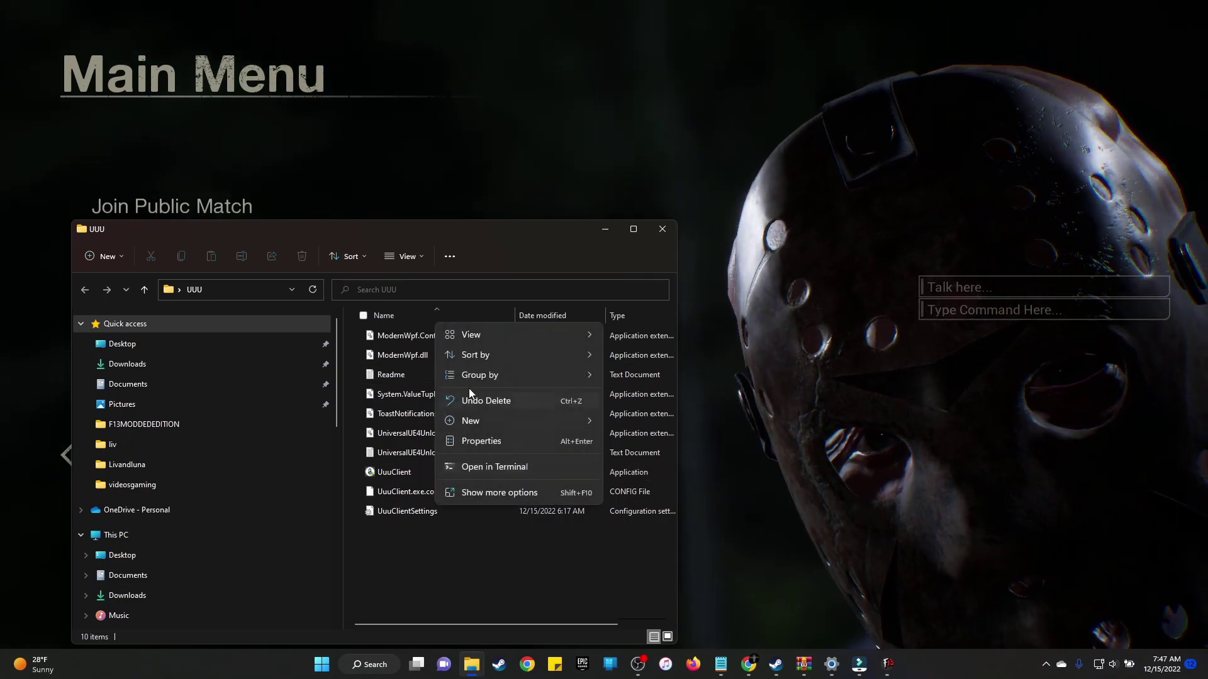
left_click(408, 474)
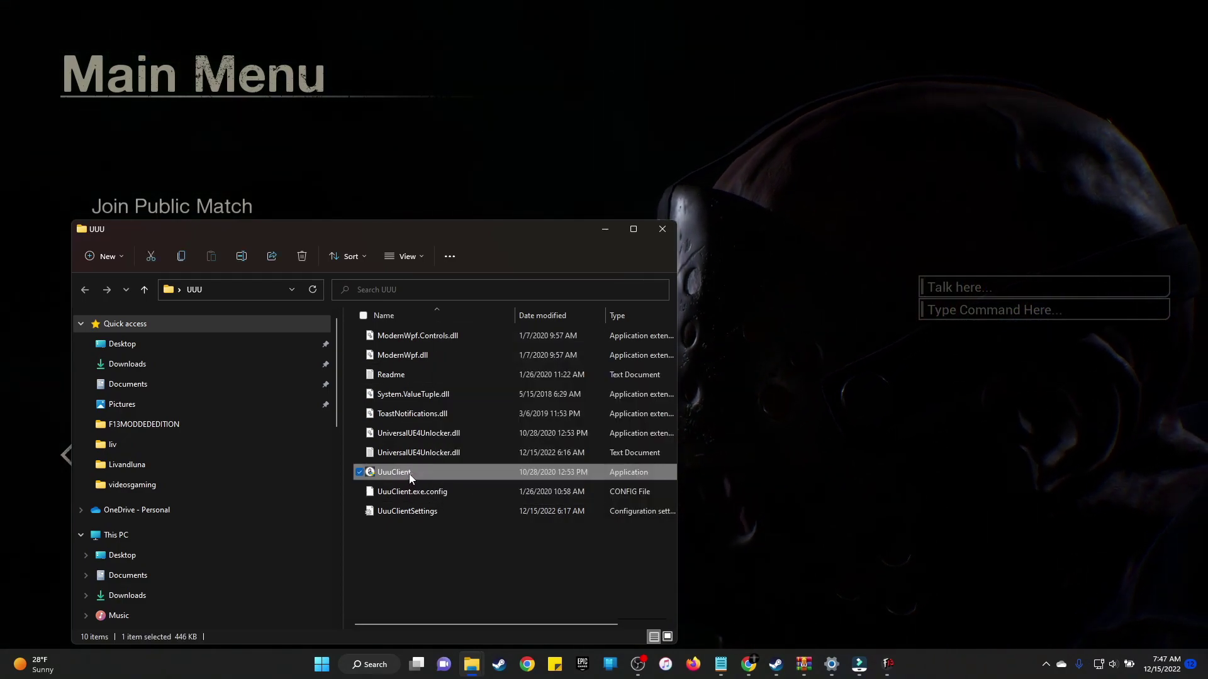
right_click(414, 473)
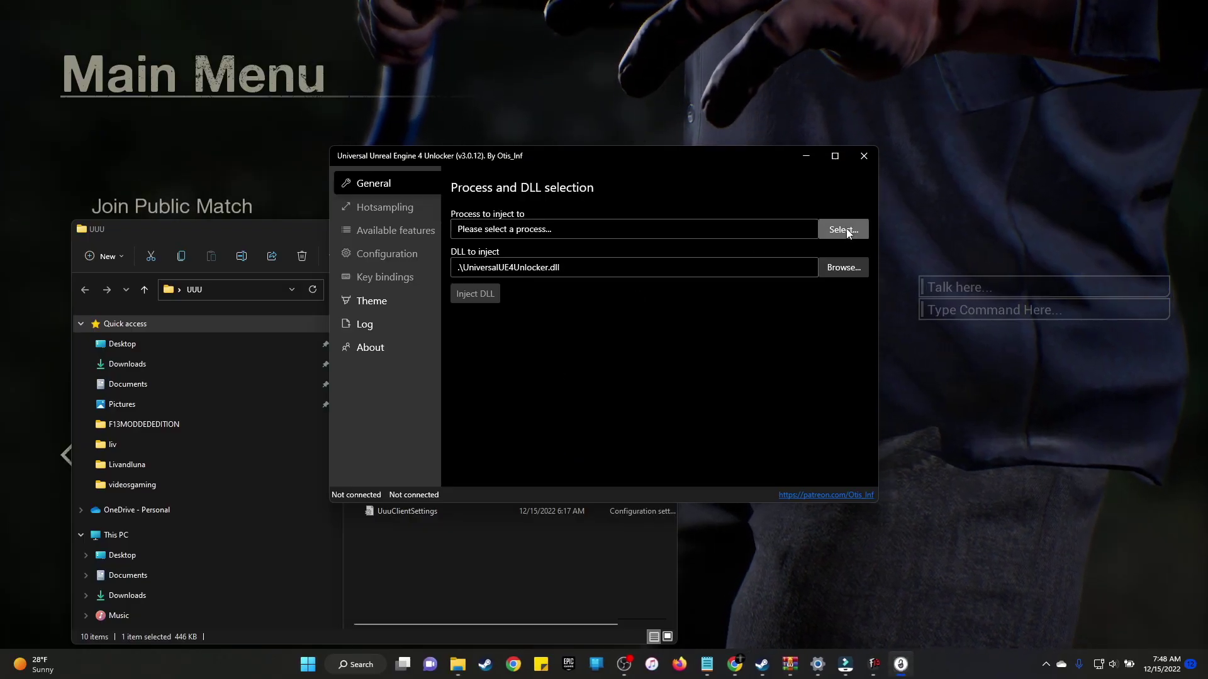
Inject UniversalUE4Unlocker.dll into the SummerCamp.exe process, then minimize the unlocker and the UUU folder
left_click(843, 230)
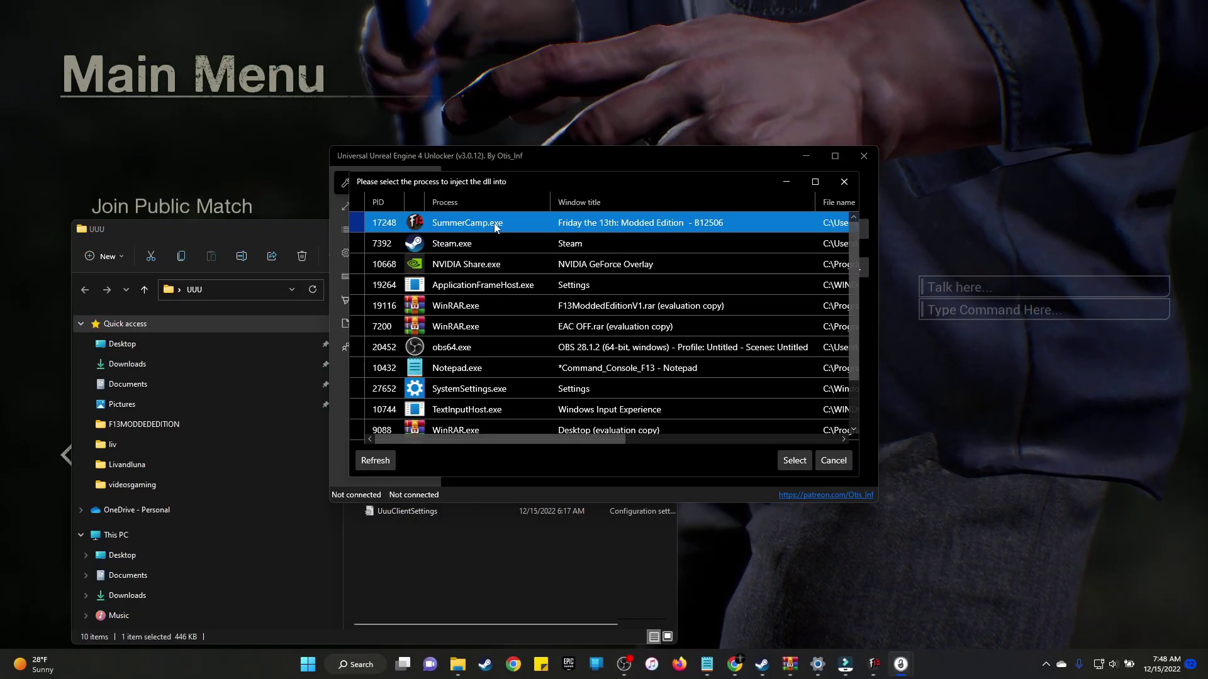
left_click(784, 455)
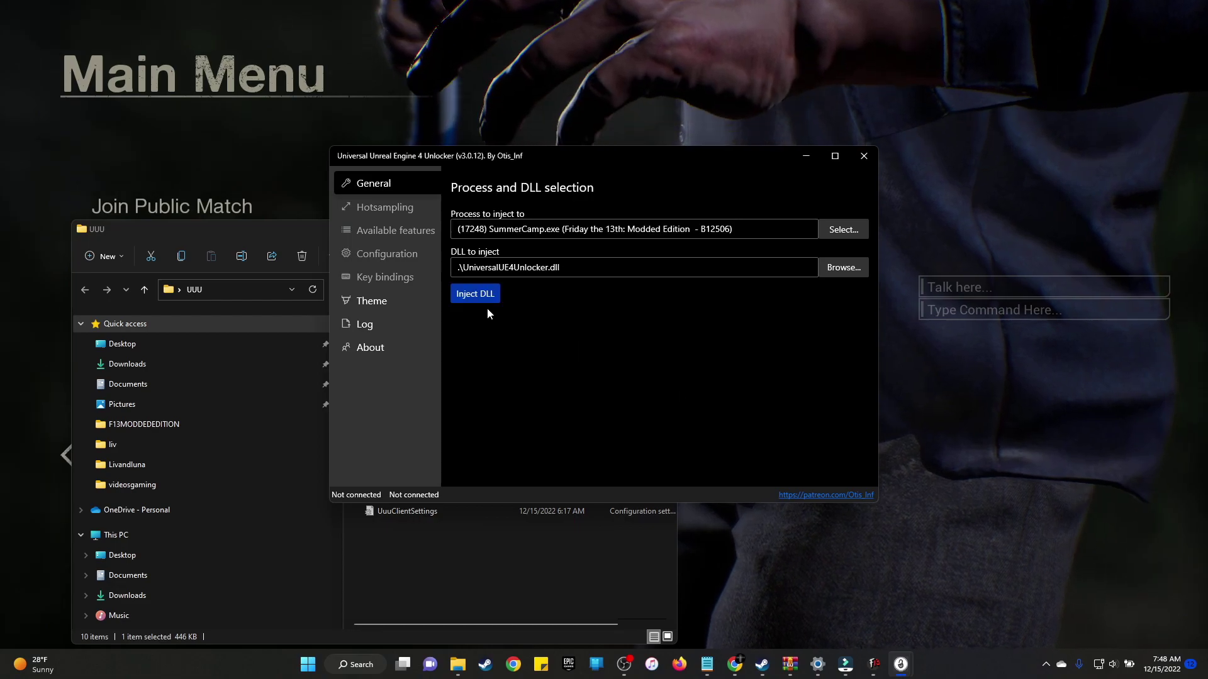
left_click(476, 294)
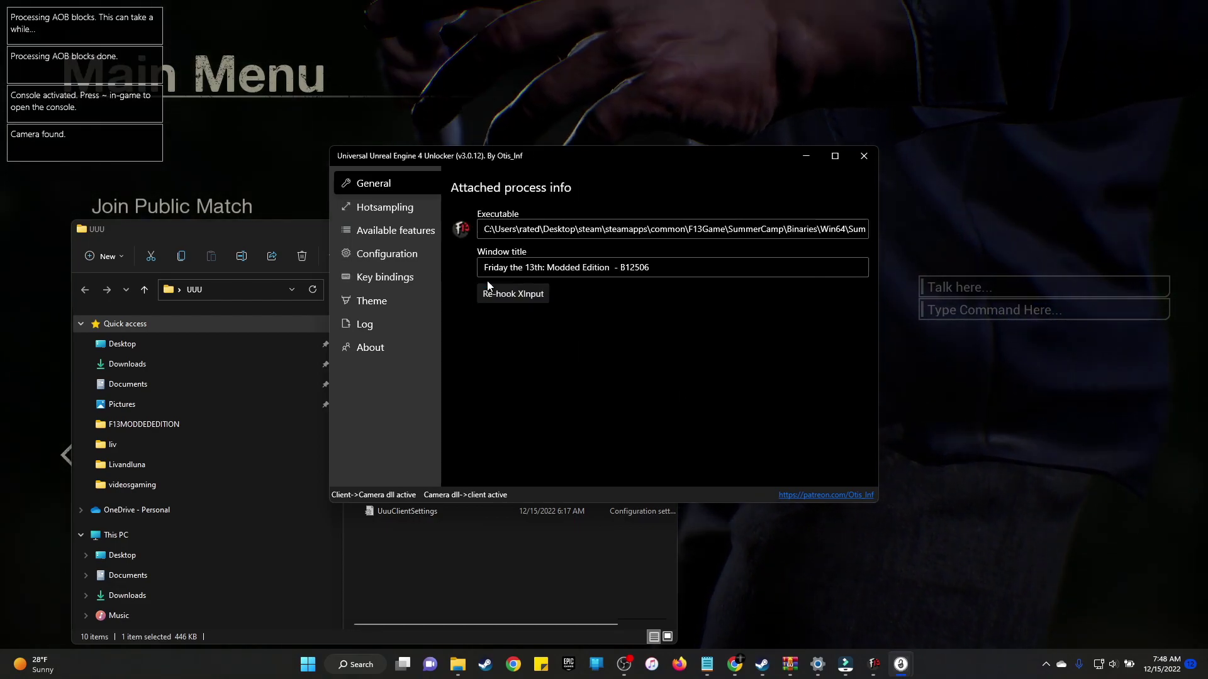
left_click(806, 157)
left_click(606, 231)
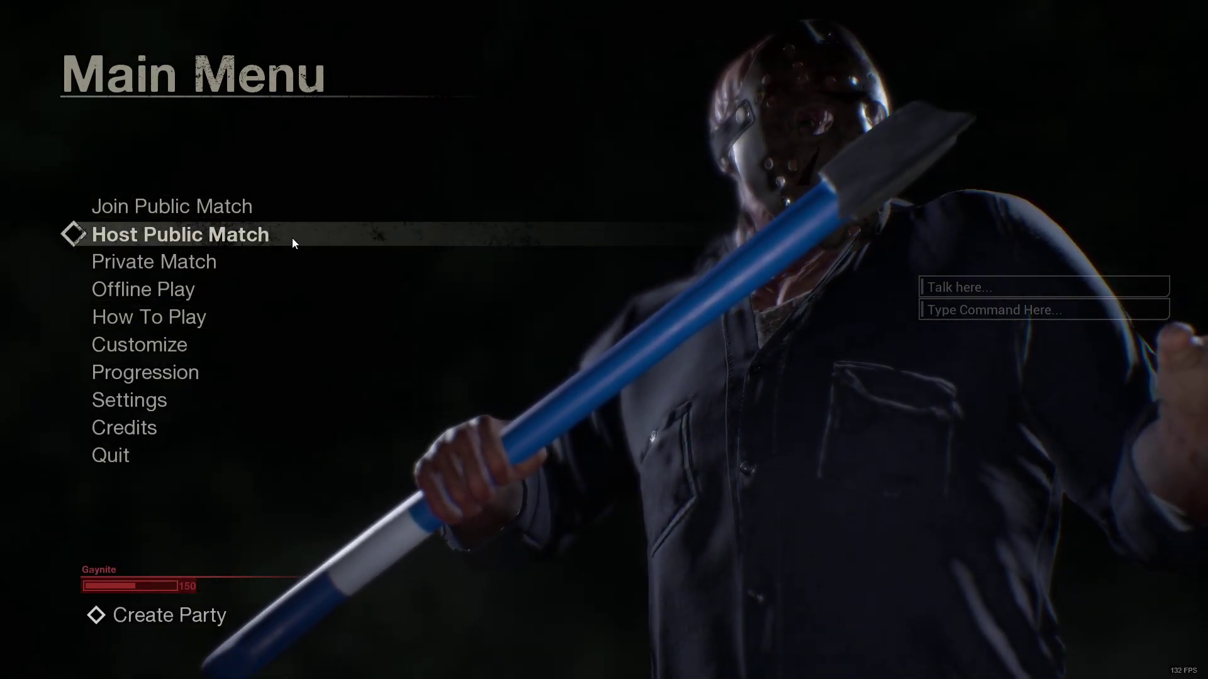
Run enablecheats 1 in the game's console
key("grave")
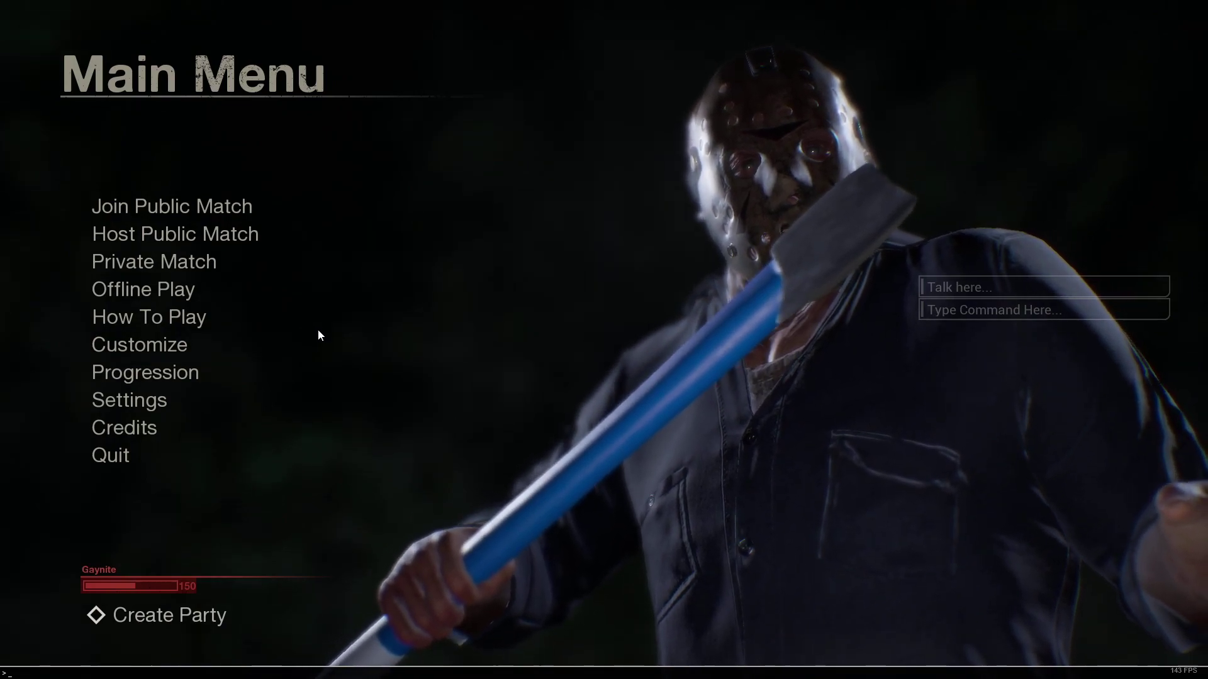
type("enable ")
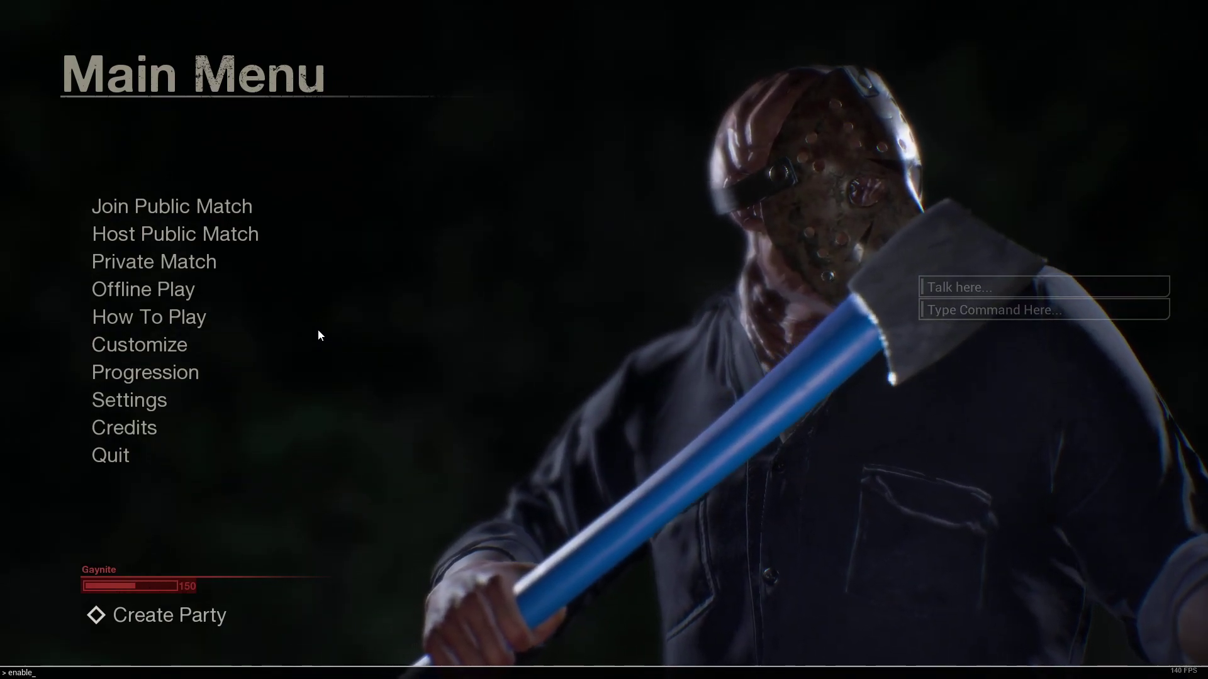
type("cheats 1")
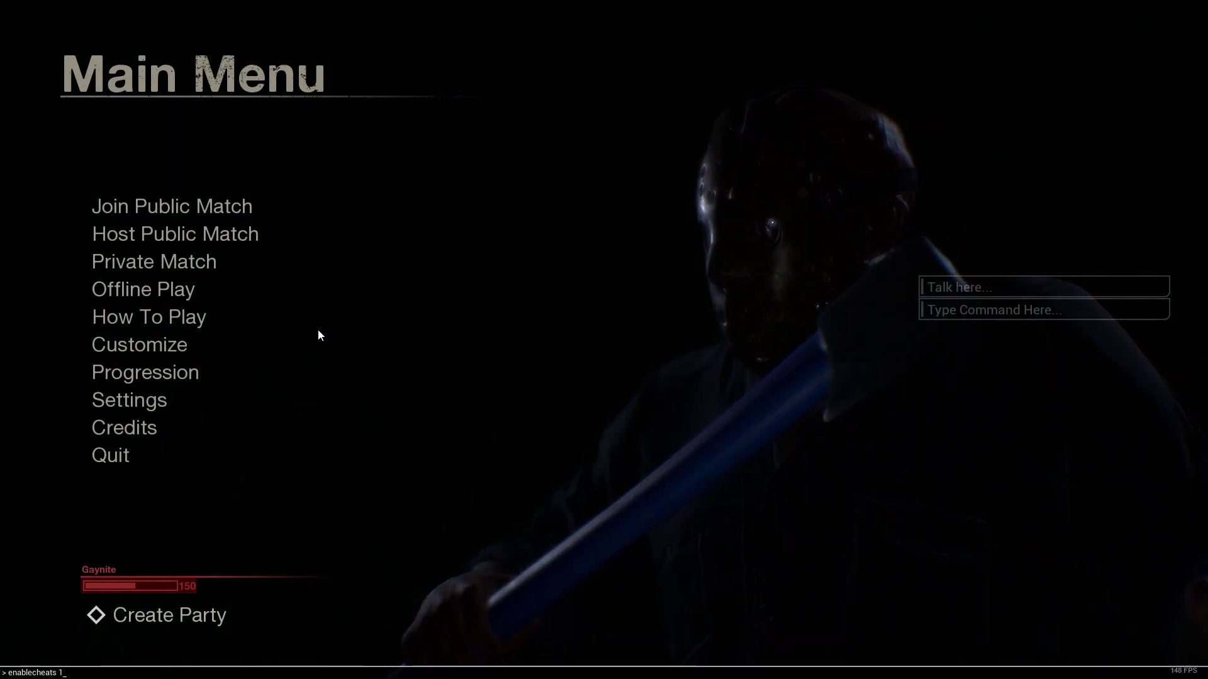
key("Return")
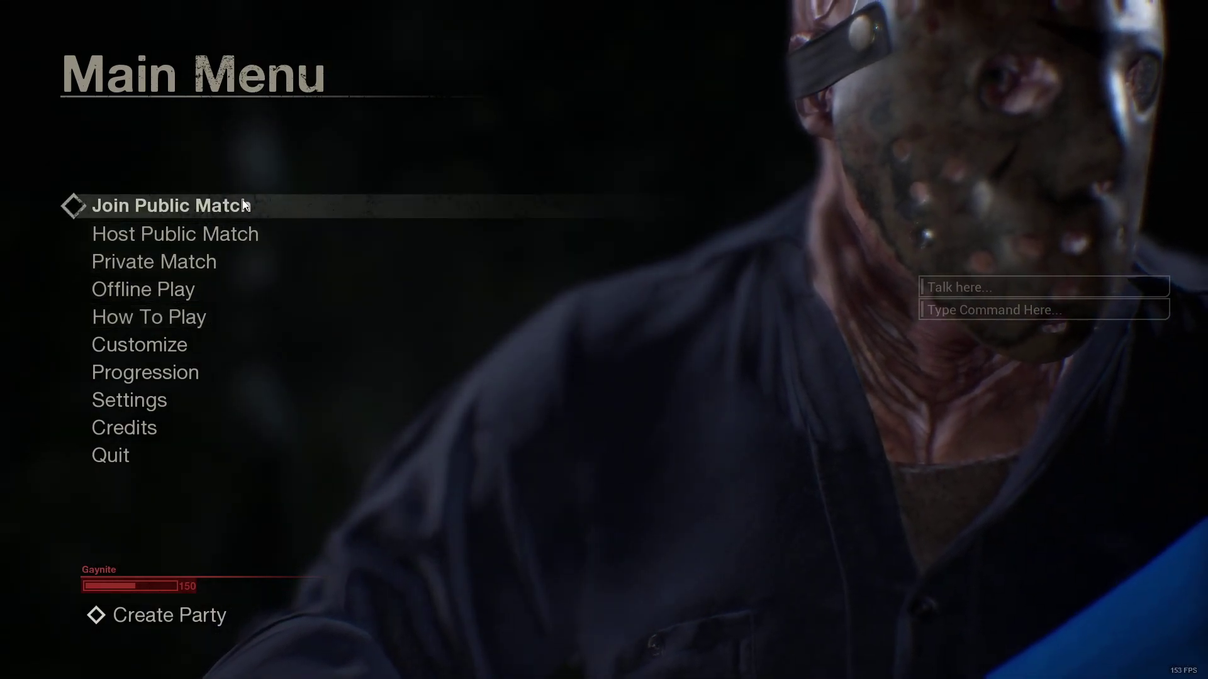
Reopen the game's console and look through the history of earlier summon and cheat commands
key("grave")
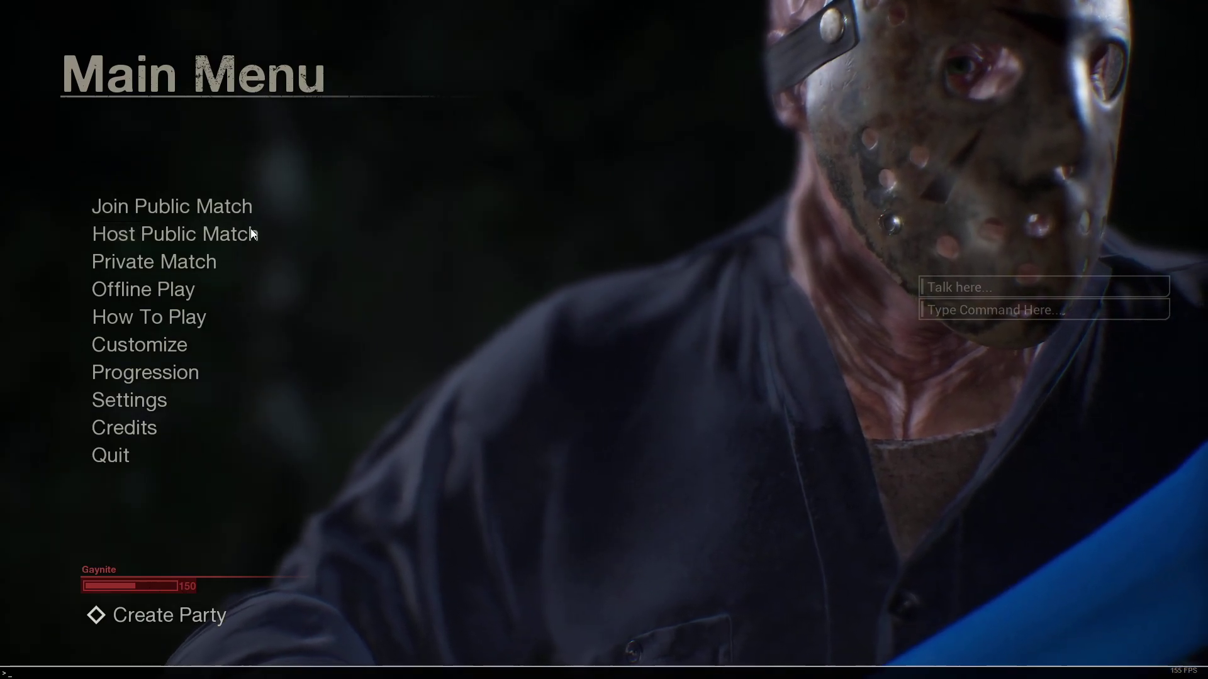
key("Up")
key("Up")
key("Up")
key("Up")
key("Up")
key("Up")
key("Up")
key("Up")
key("Up")
key("Up")
key("Up")
key("Up")
key("Up")
key("Up")
key("Up")
key("Up")
key("Up")
key("Up")
key("Up")
key("Up")
key("Up")
key("Up")
key("Up")
key("Up")
key("Up")
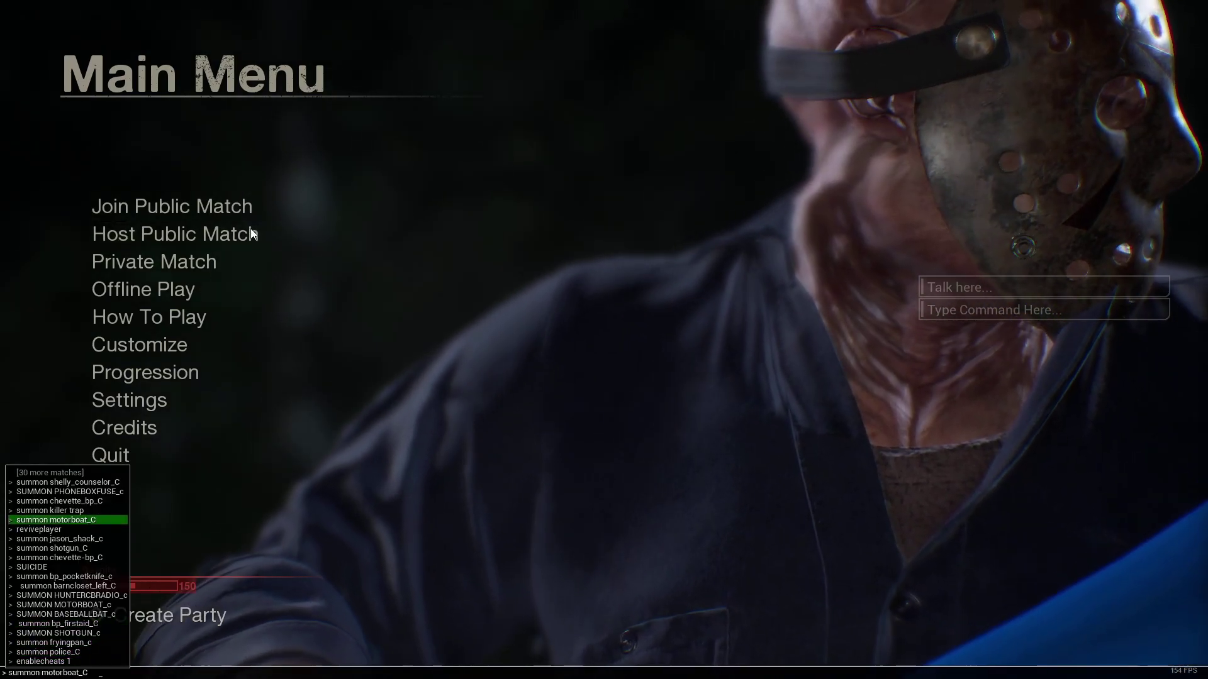
key("Up")
key("Up")
key("Up")
key("Up")
key("Up")
key("Up")
key("Up")
key("Up")
key("Up")
key("Up")
key("Up")
key("Up")
key("Up")
key("Up")
key("Up")
key("Up")
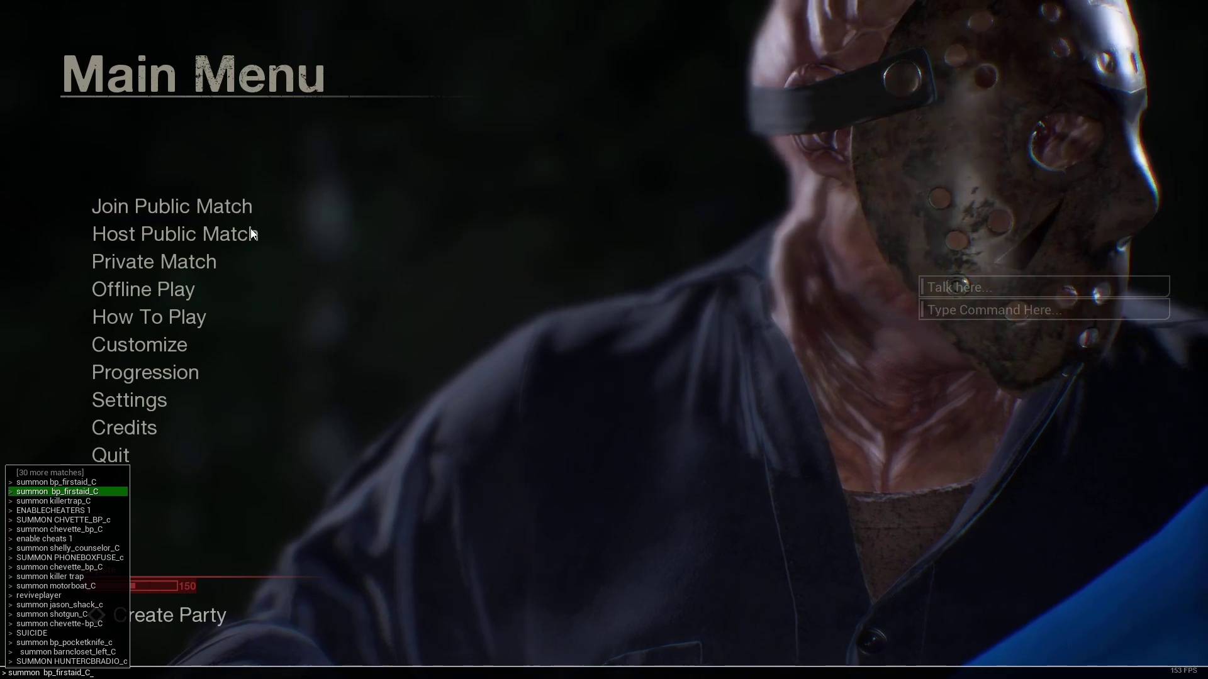
key("Down")
key("Down")
key("Down")
key("Down")
key("Down")
key("Down")
key("Down")
key("Down")
key("Down")
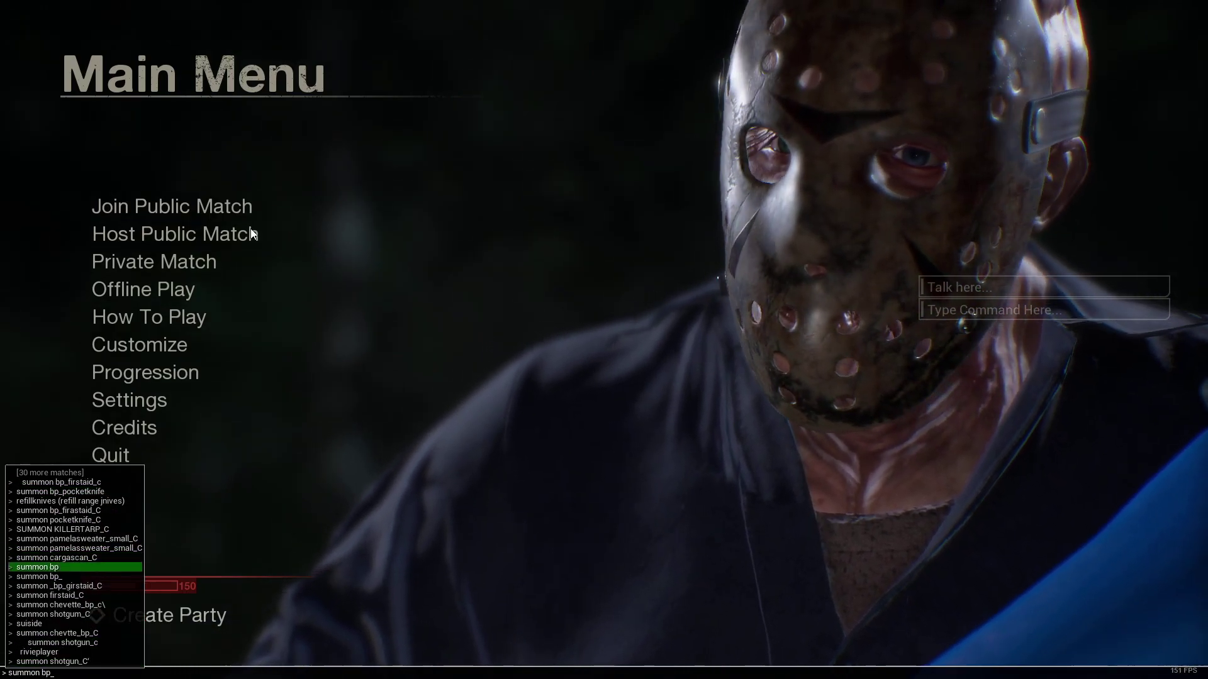
key("Down")
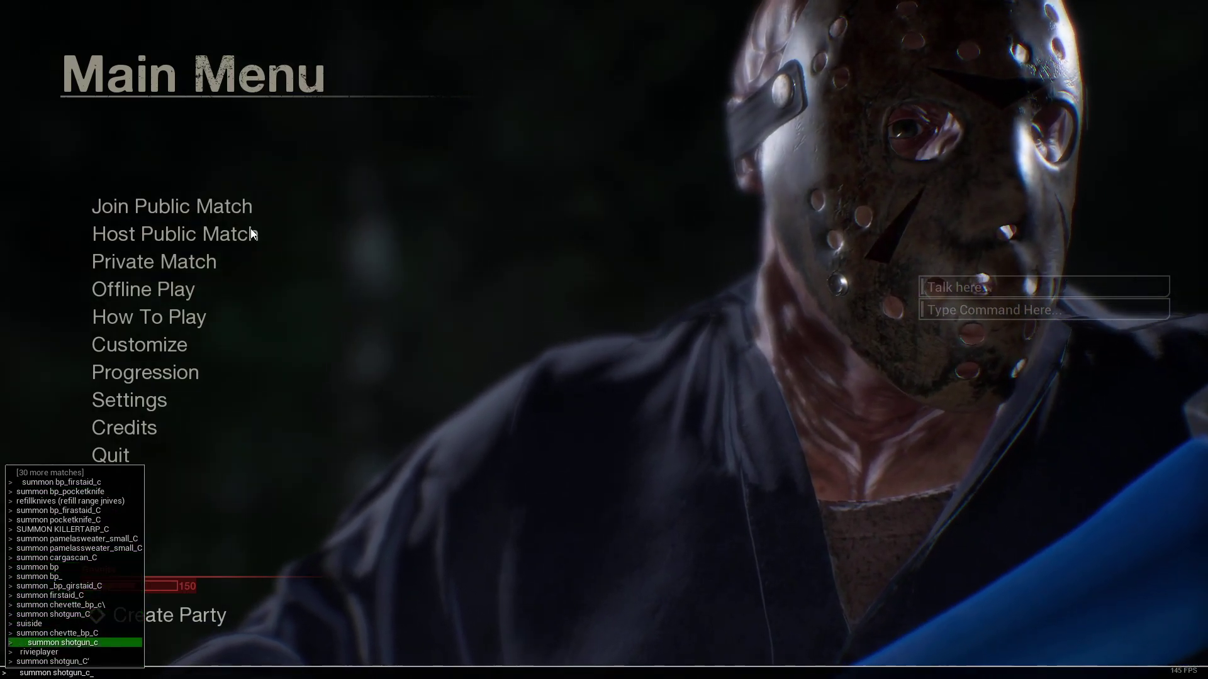
key("Down")
key("Down")
key("Down")
key("Down")
key("Down")
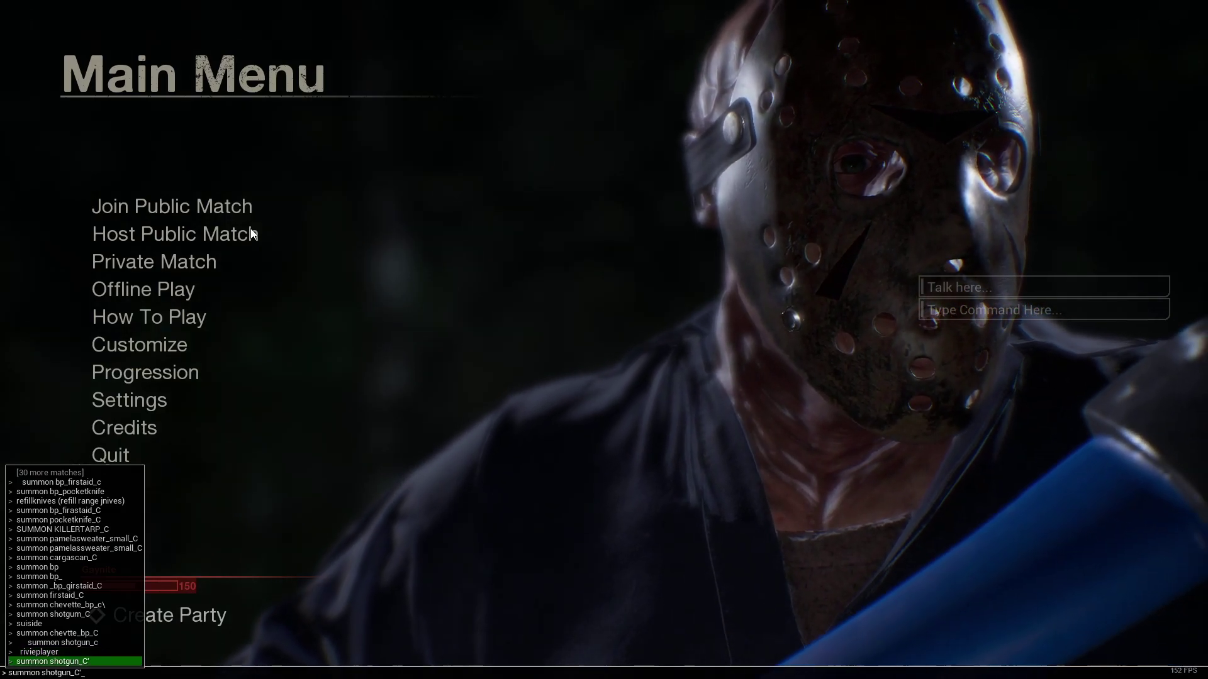
key("Down")
key("Down")
key("Down")
key("Down")
key("Down")
key("Down")
key("Down")
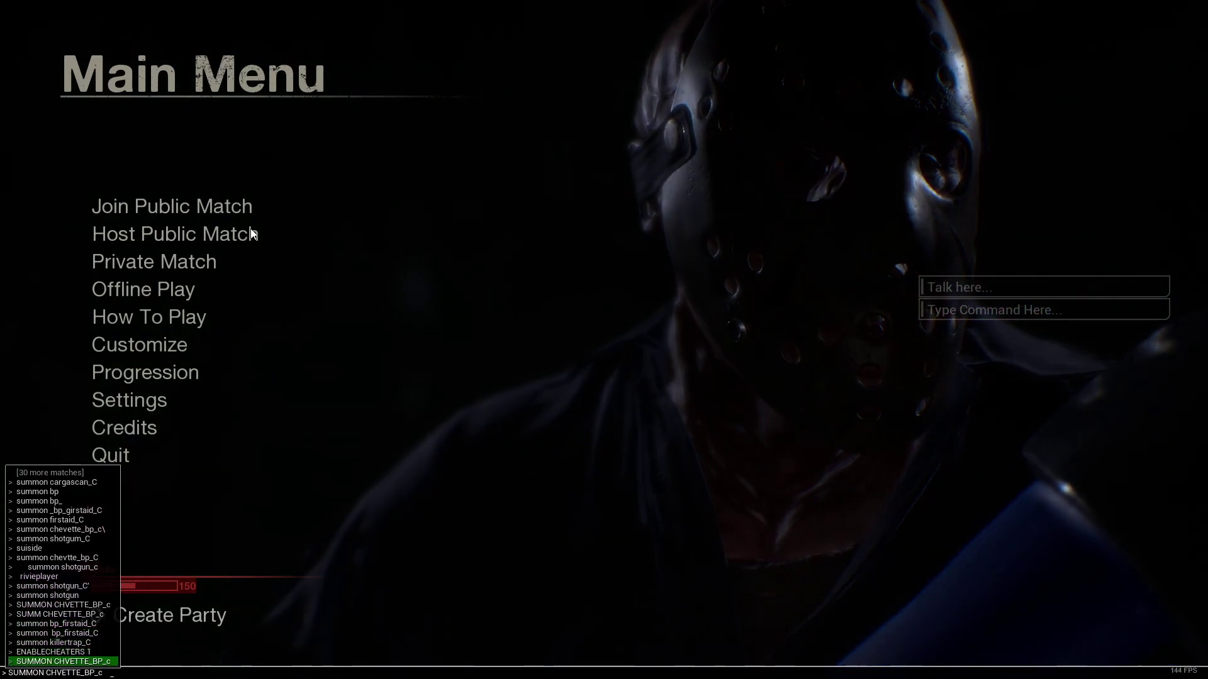
key("Up")
key("Up")
key("Up")
key("Up")
key("Up")
key("Up")
key("Up")
key("Up")
key("Up")
key("Up")
key("Up")
Close the console and quit the game from its main menu
key("grave")
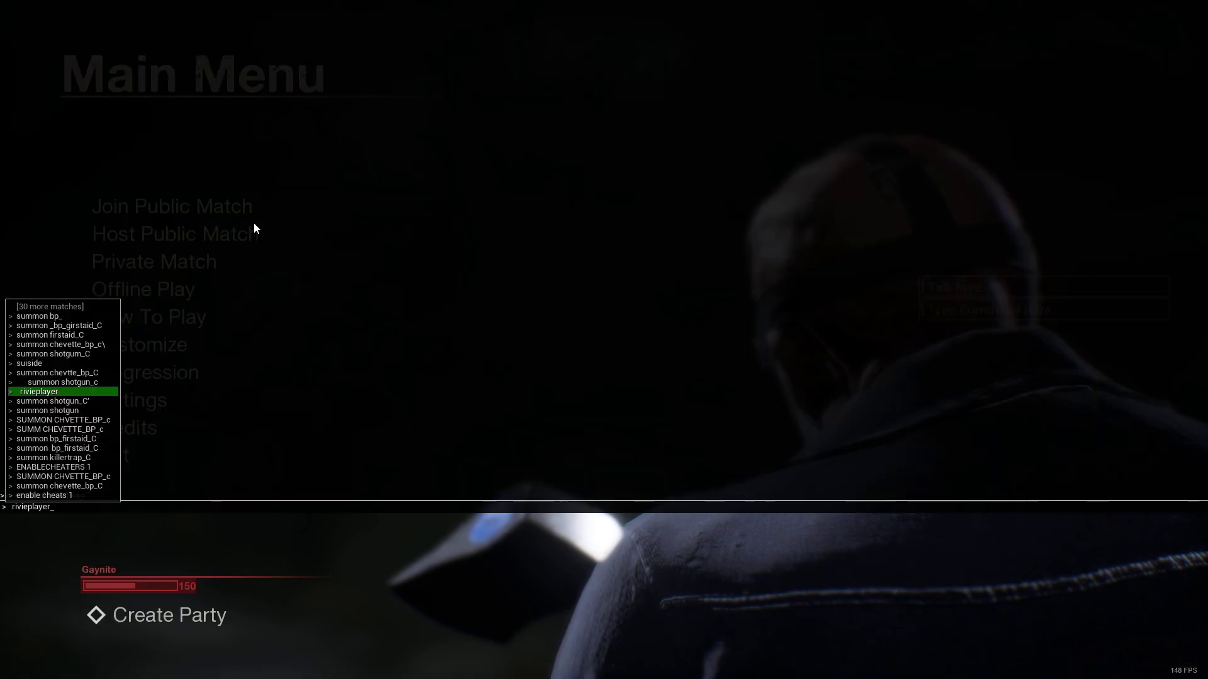
key("grave")
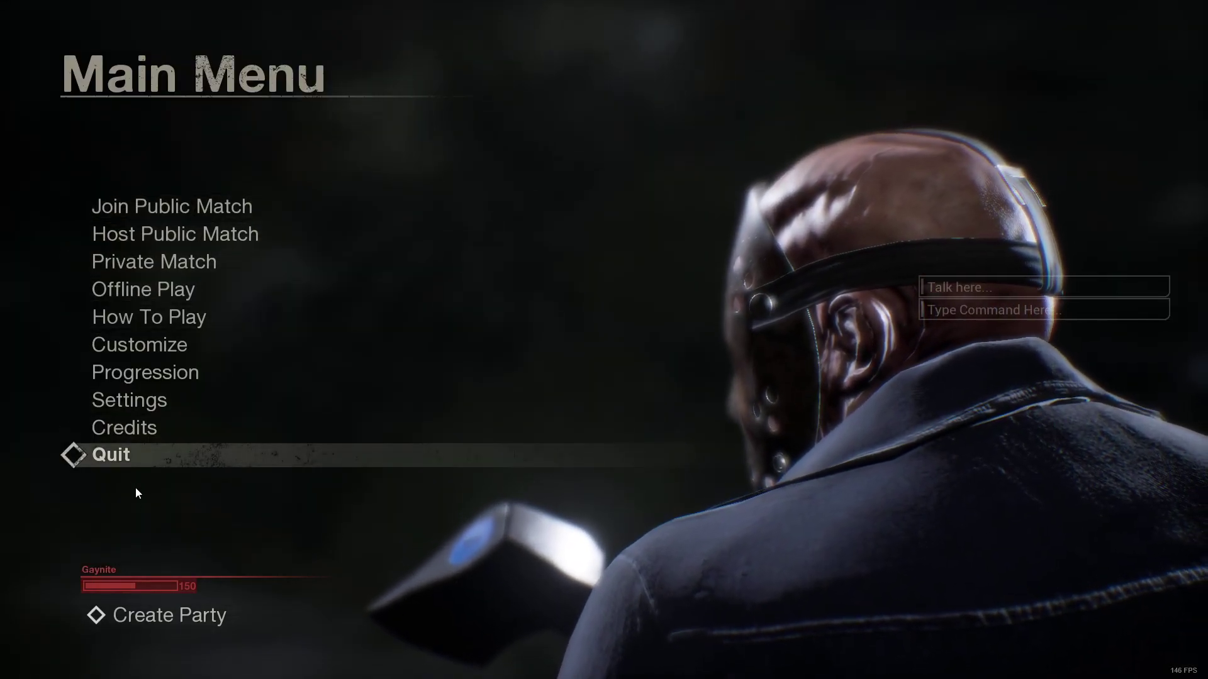
left_click(131, 450)
left_click(240, 433)
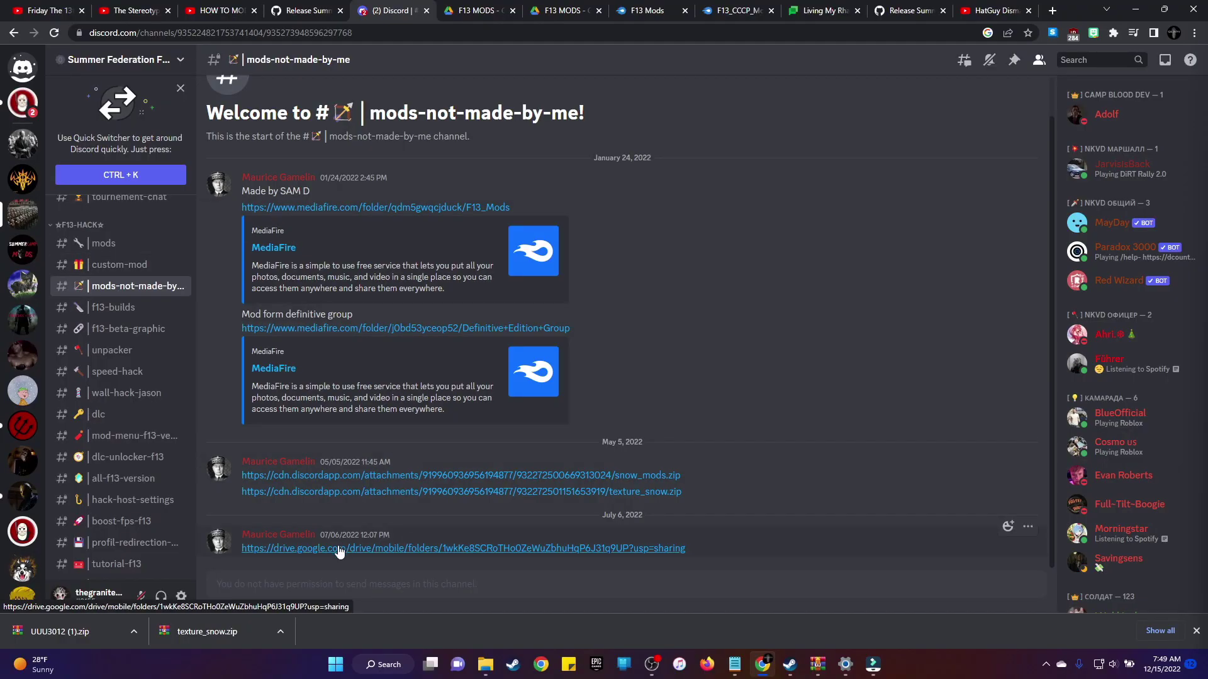
Open the Google Drive and MediaFire links in the mods-not-made-by-me channel and browse both F13 mod lists
left_click(428, 553)
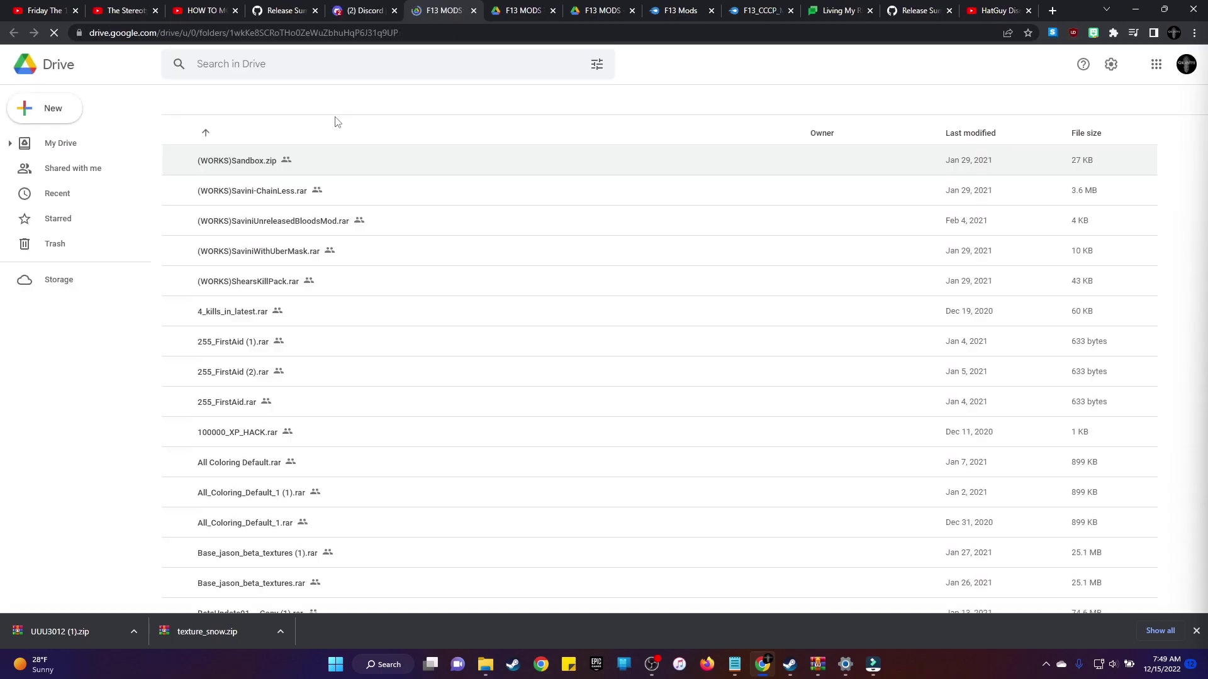
left_click(345, 13)
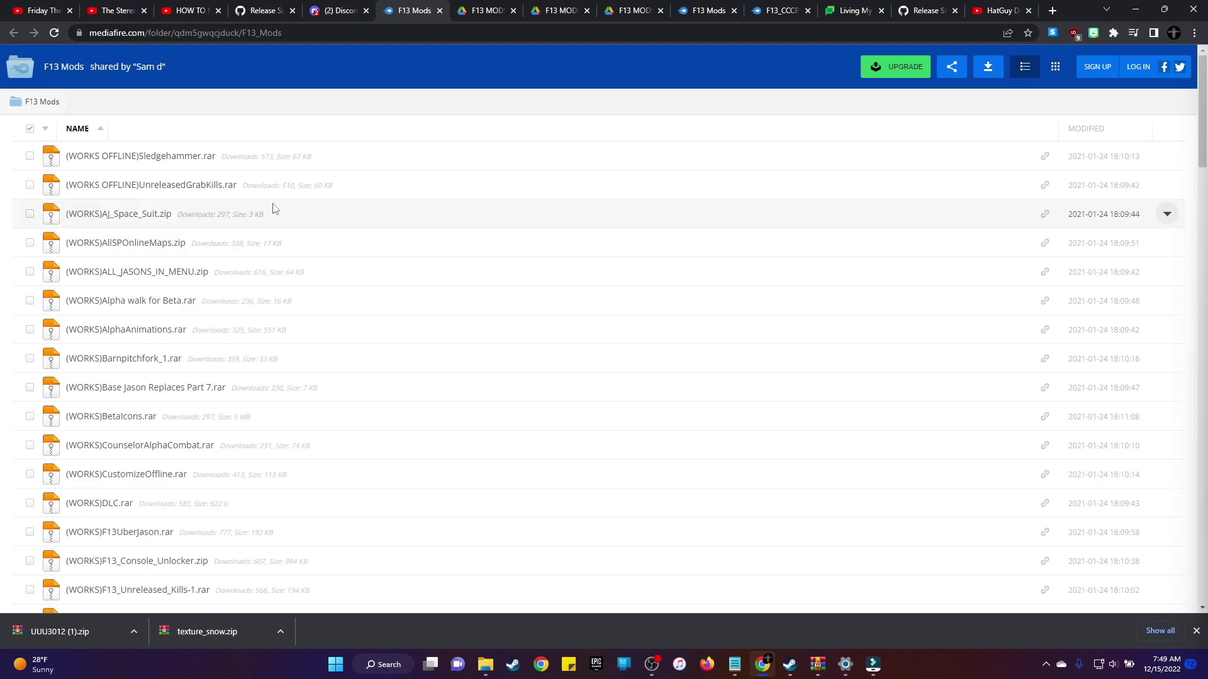
scroll(329, 424, "down", 10)
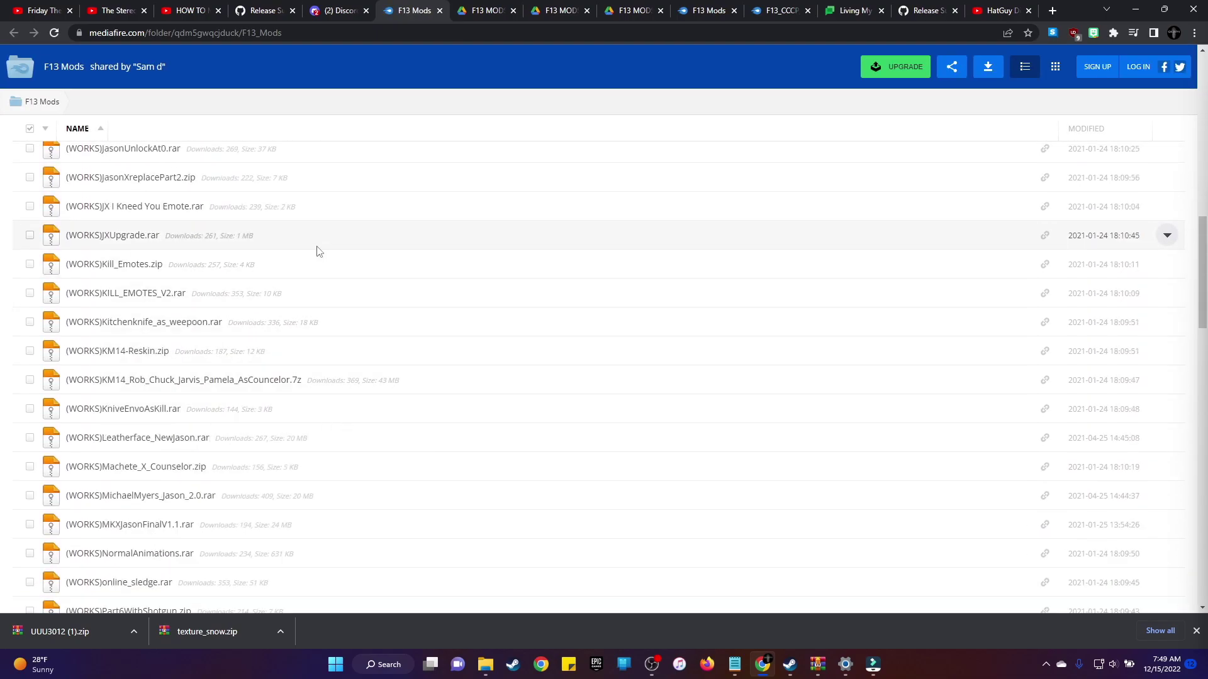
left_click(480, 13)
scroll(467, 286, "down", 10)
scroll(494, 359, "up", 10)
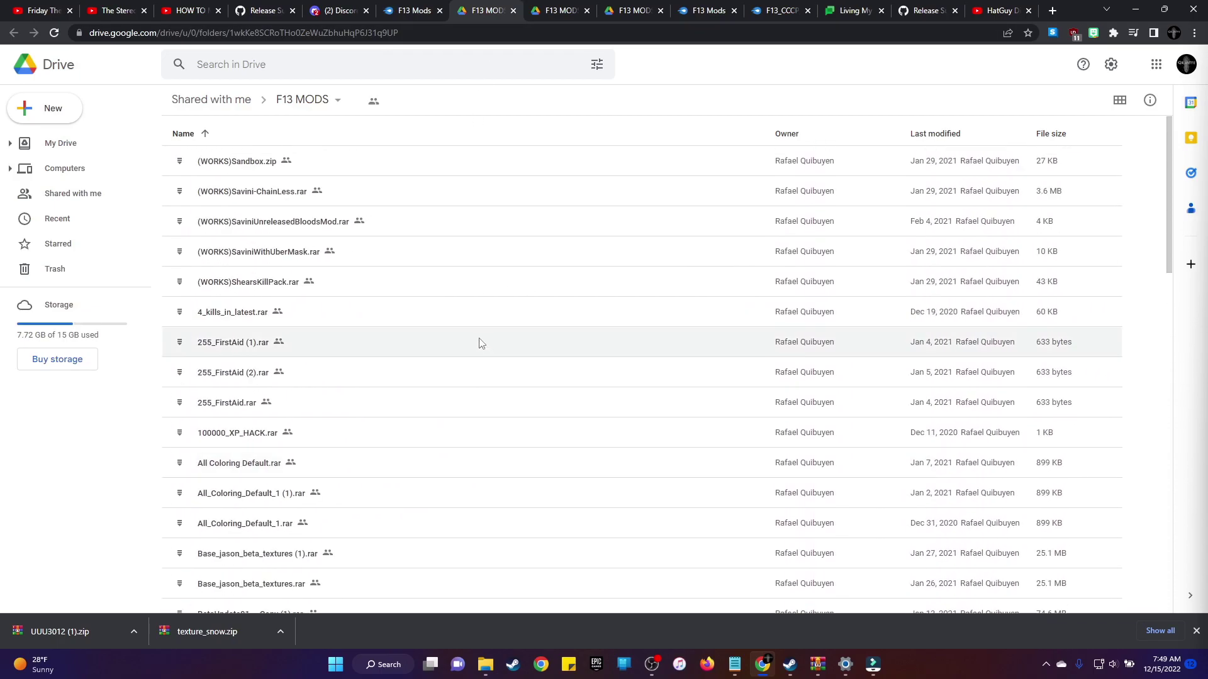
scroll(499, 339, "down", 2)
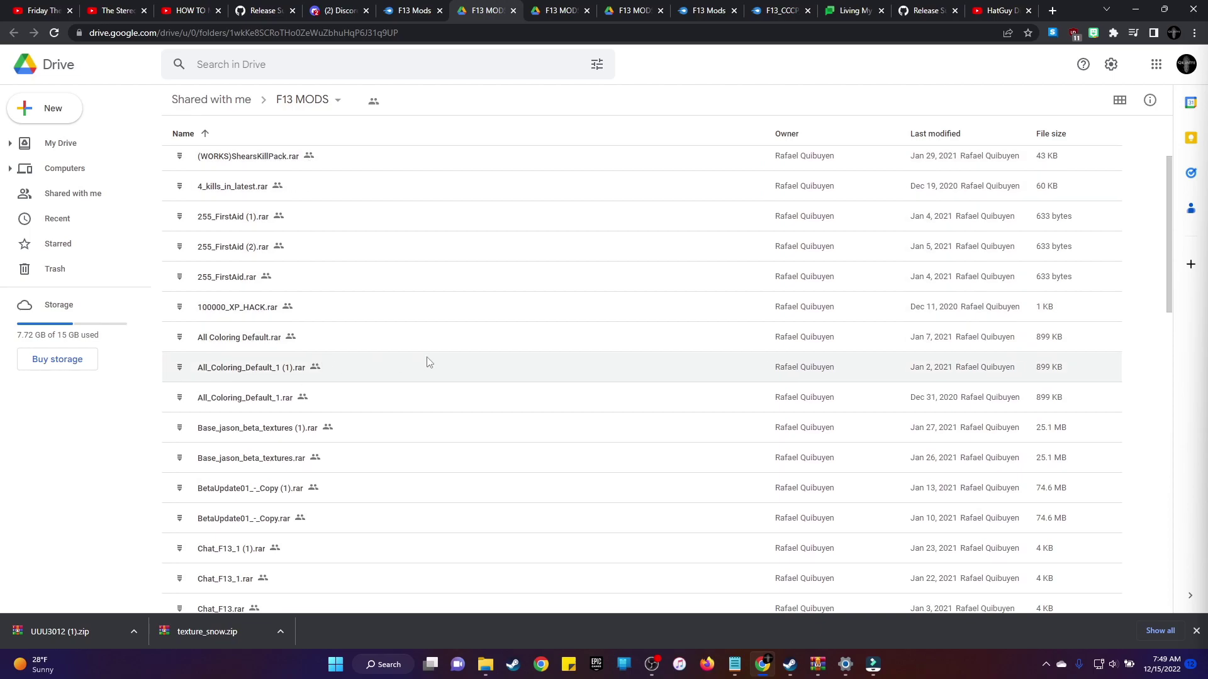
Look through the mod archives in the shared F13 MODS folder, down to the Jason mods
scroll(263, 283, "up", 2)
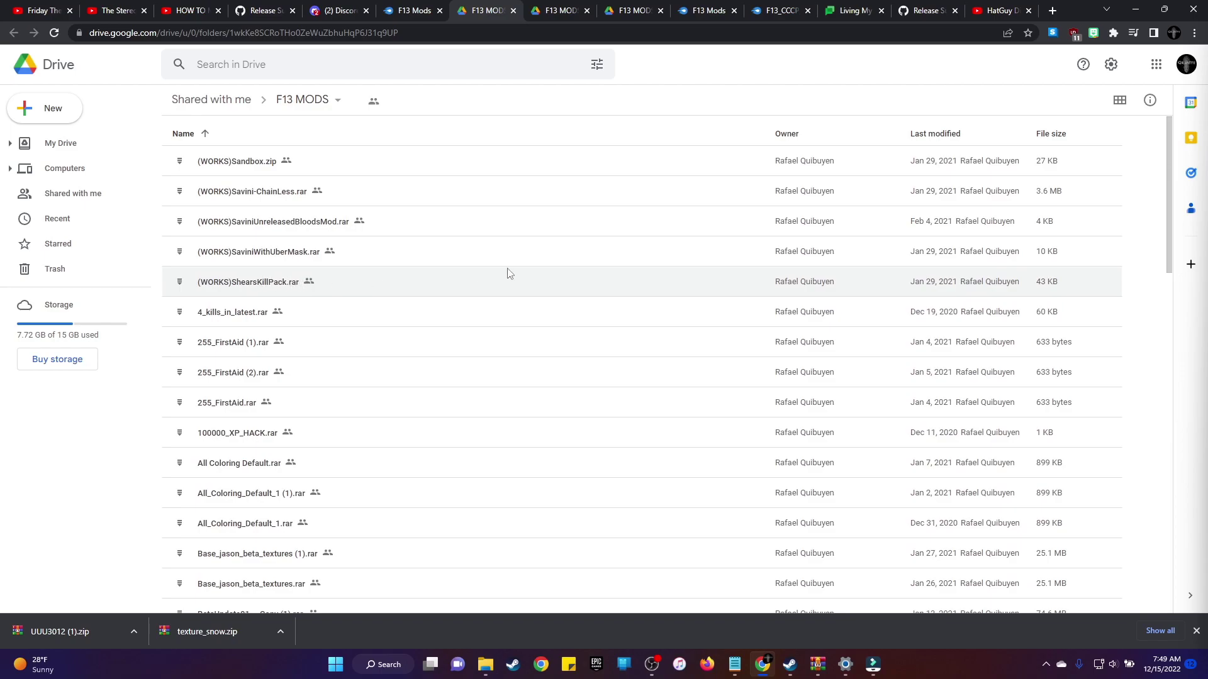
scroll(403, 384, "down", 2)
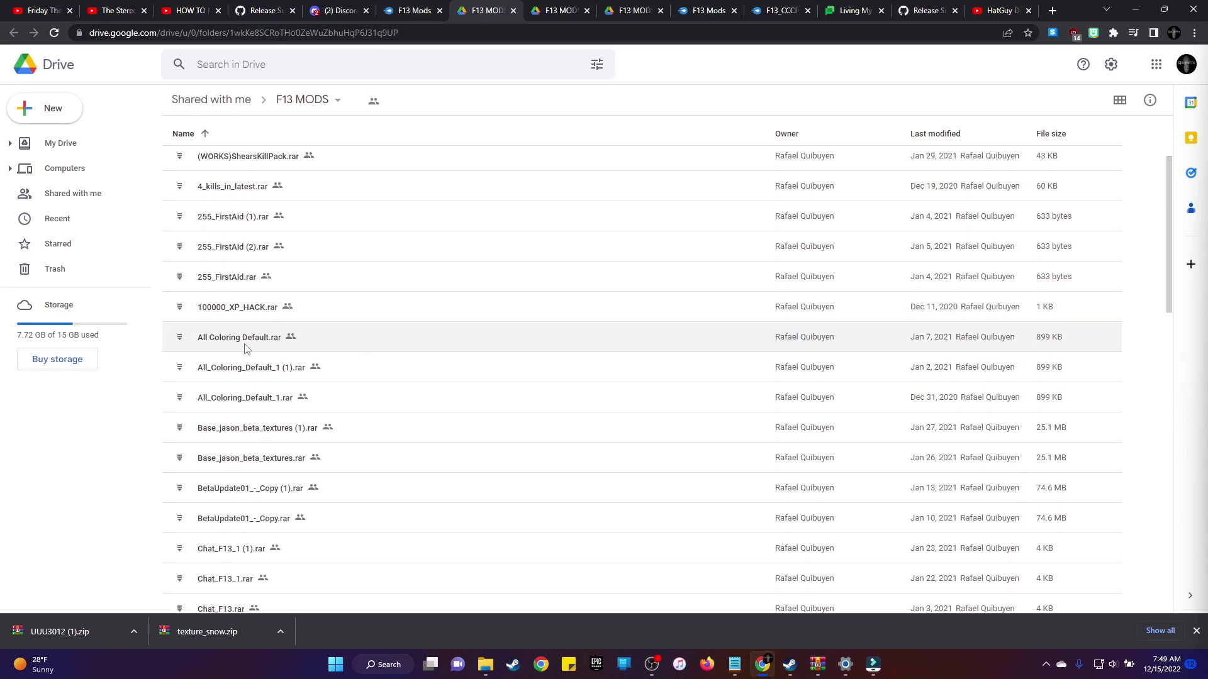
scroll(277, 377, "down", 8)
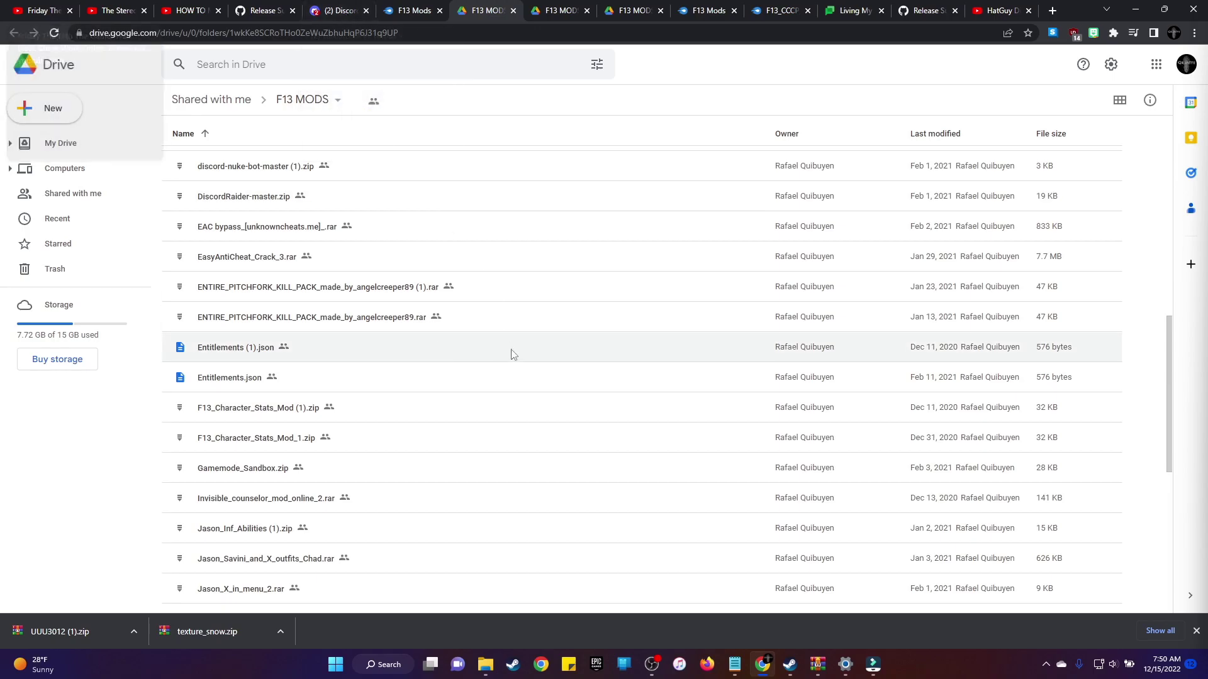
scroll(516, 359, "down", 3)
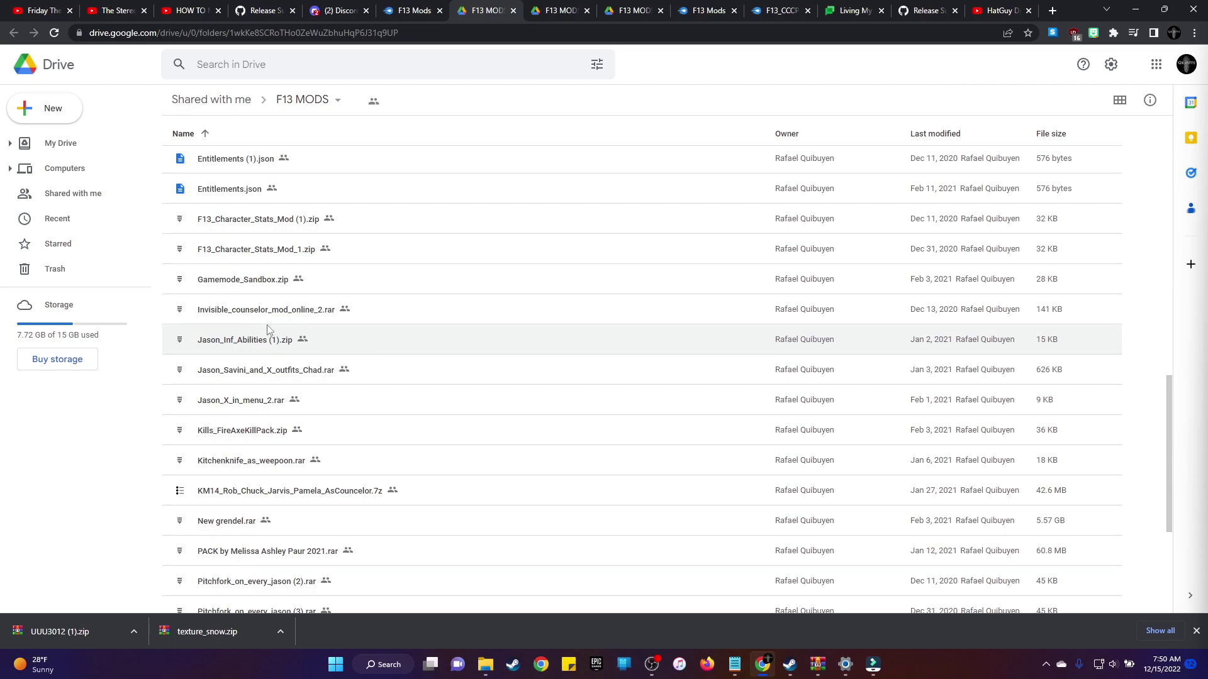
Switch to File Explorer and select the SummerCamp folder inside the F13Game directory
left_click(1135, 8)
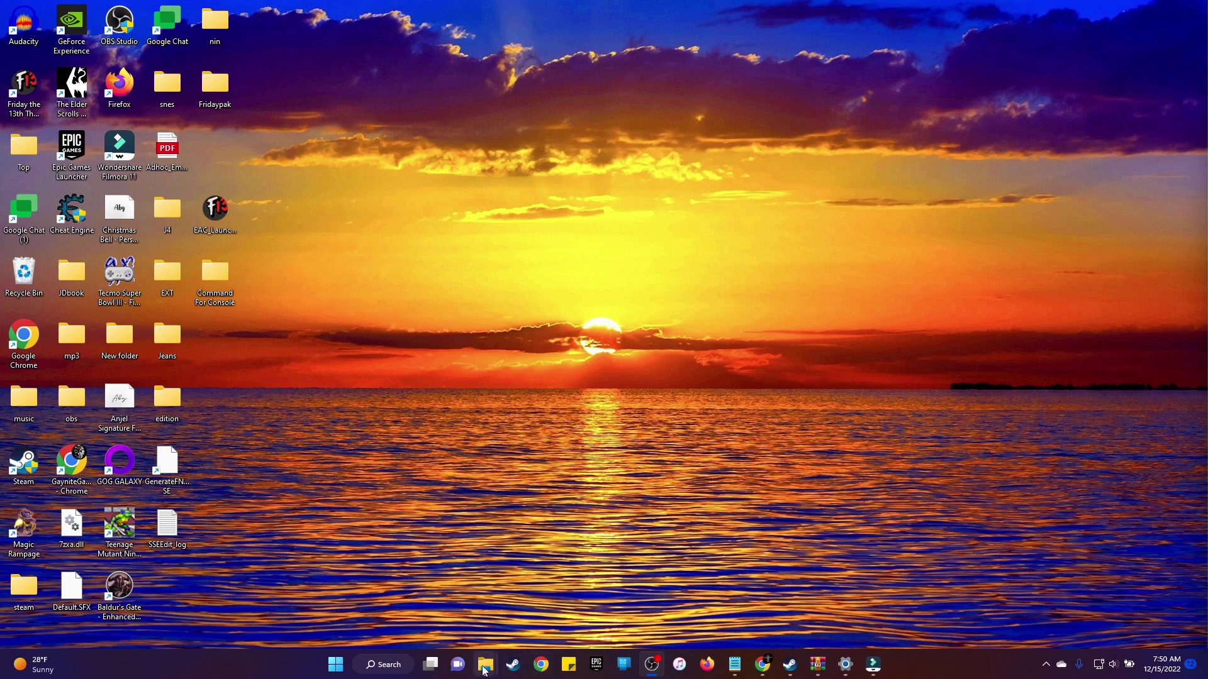
mouse_move(483, 670)
left_click(547, 604)
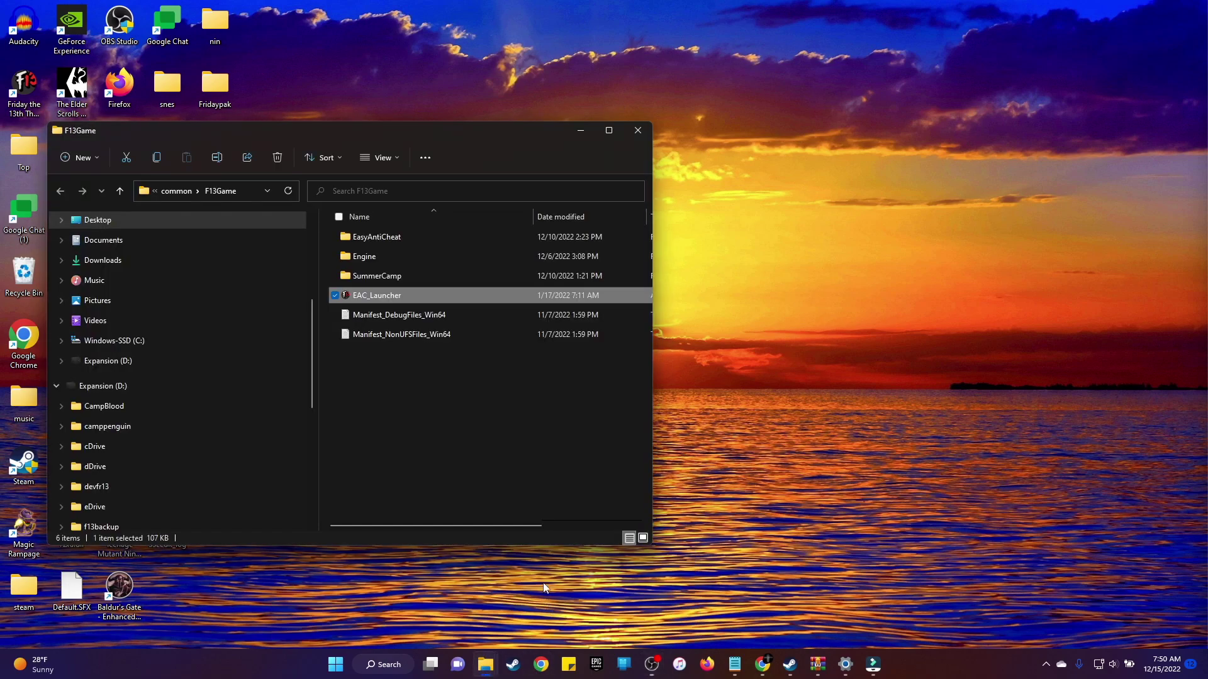
left_click(385, 277)
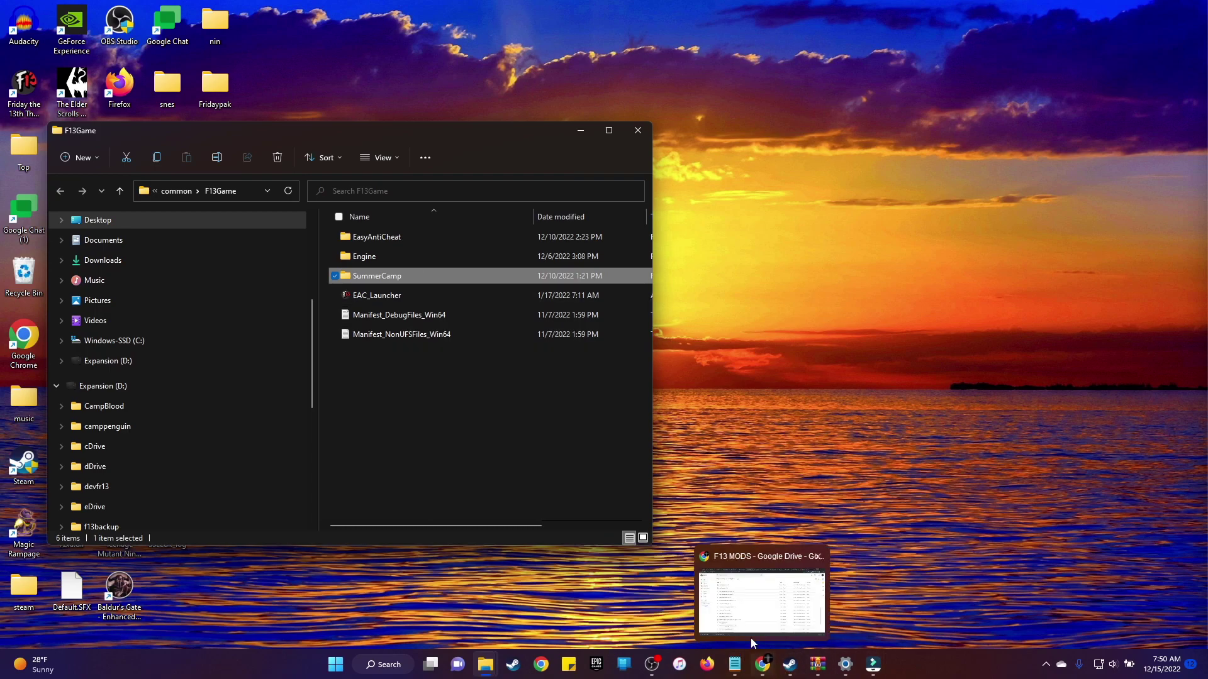
Return to the shared F13 MODS folder in the browser, download Savini_Jason_2_1 (1).rar and open the archive in WinRAR
left_click(764, 601)
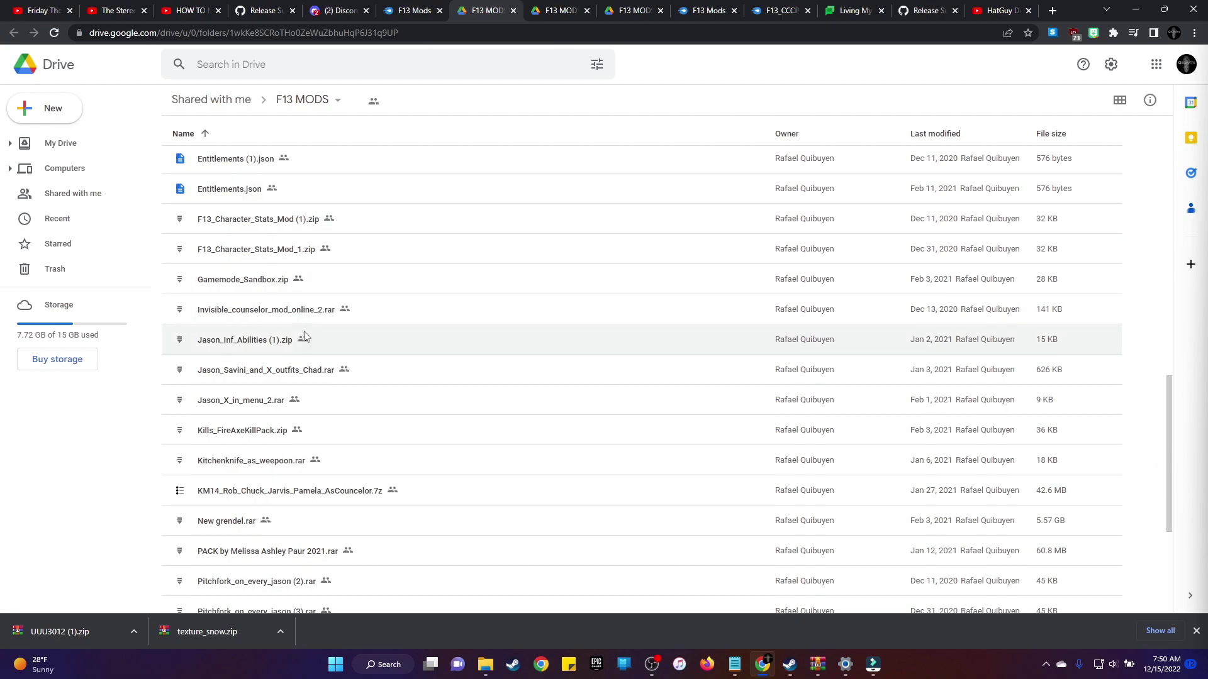
scroll(262, 321, "down", 1)
scroll(262, 321, "down", 1)
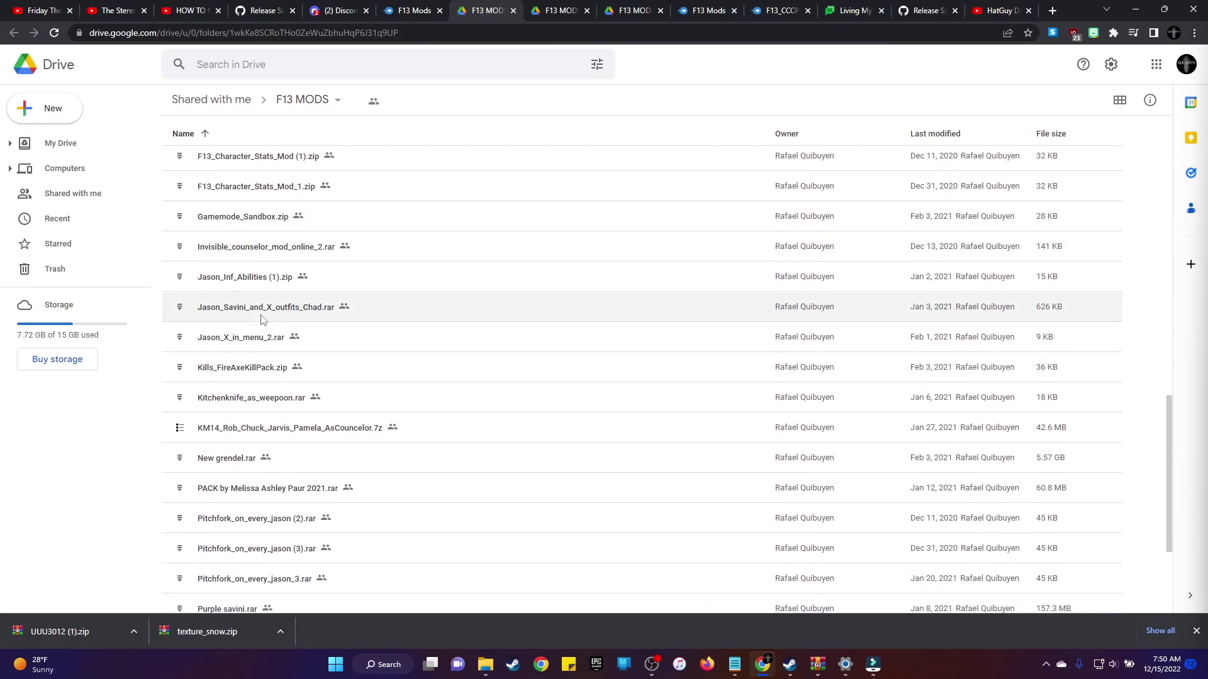
scroll(262, 321, "down", 2)
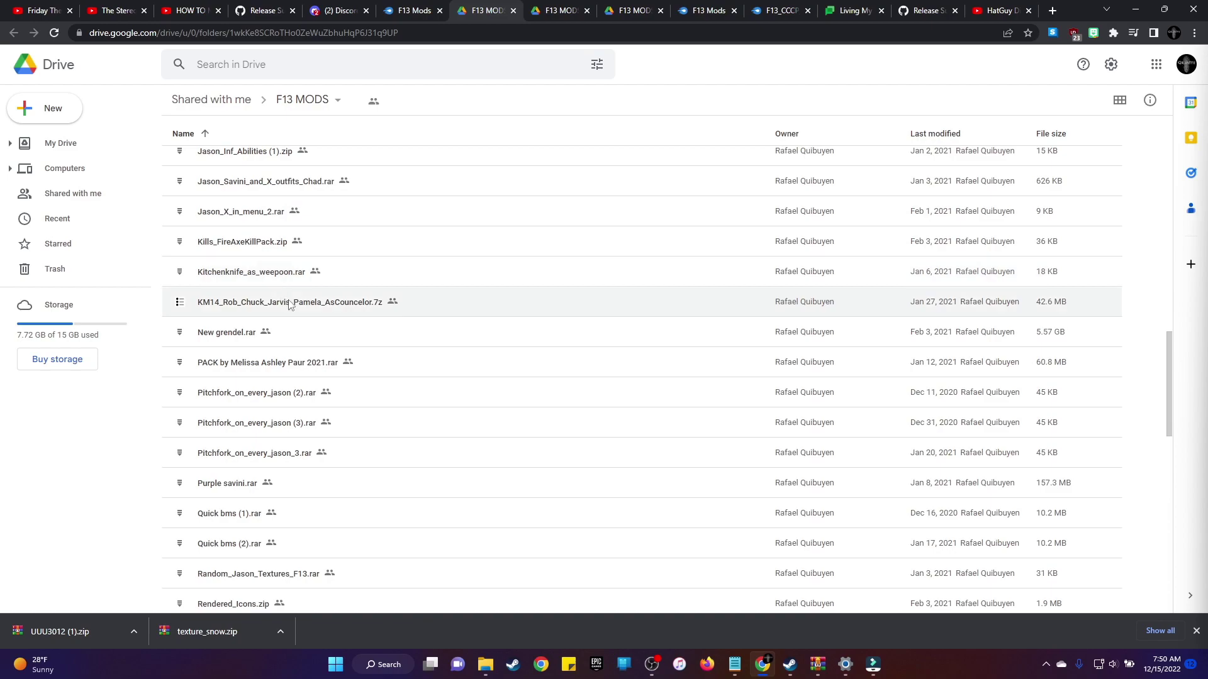
scroll(300, 329, "down", 2)
scroll(300, 330, "down", 1)
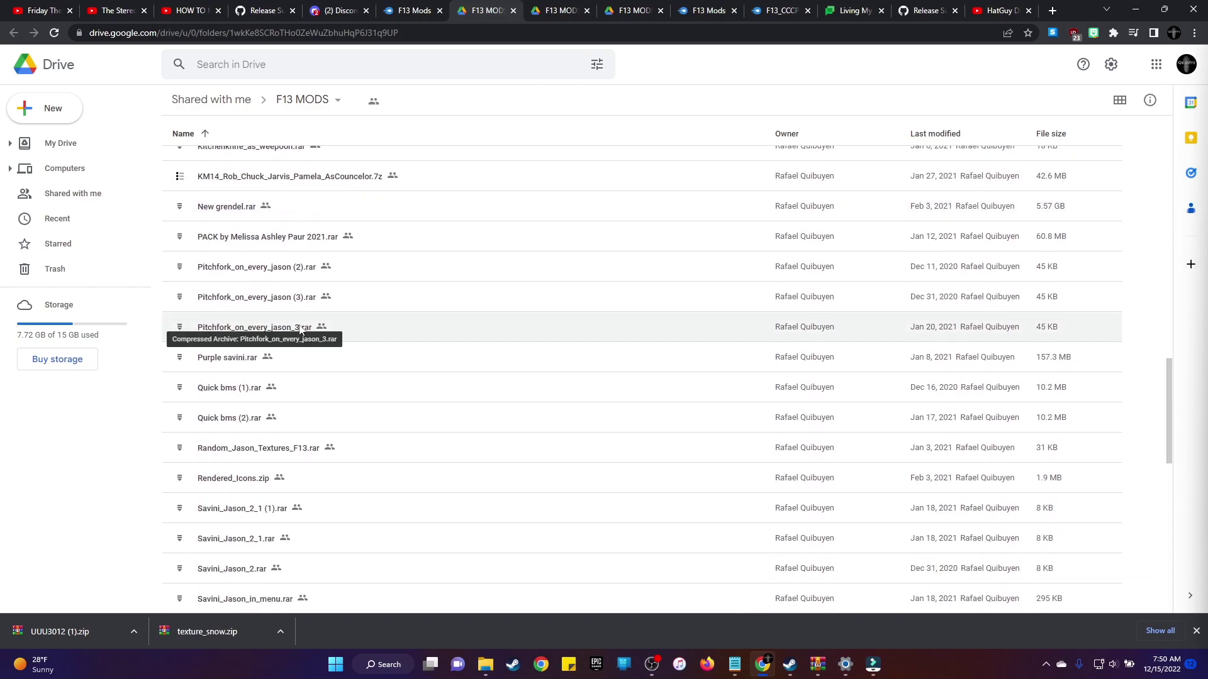
scroll(300, 330, "down", 3)
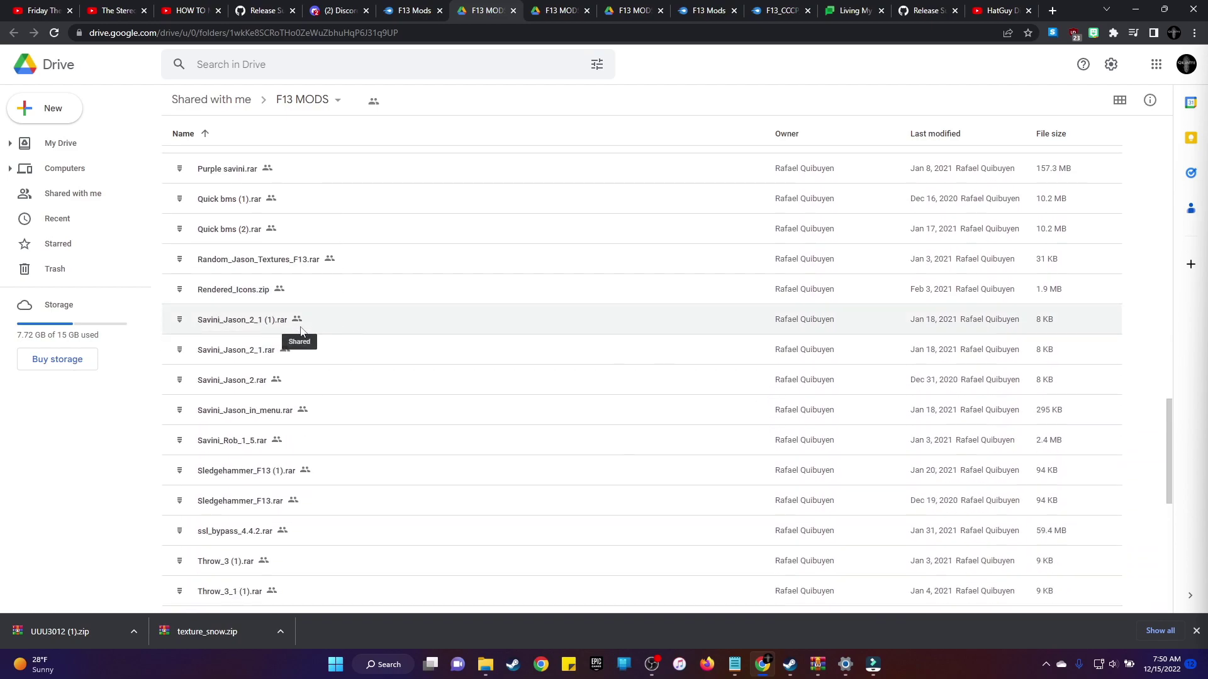
scroll(300, 329, "down", 2)
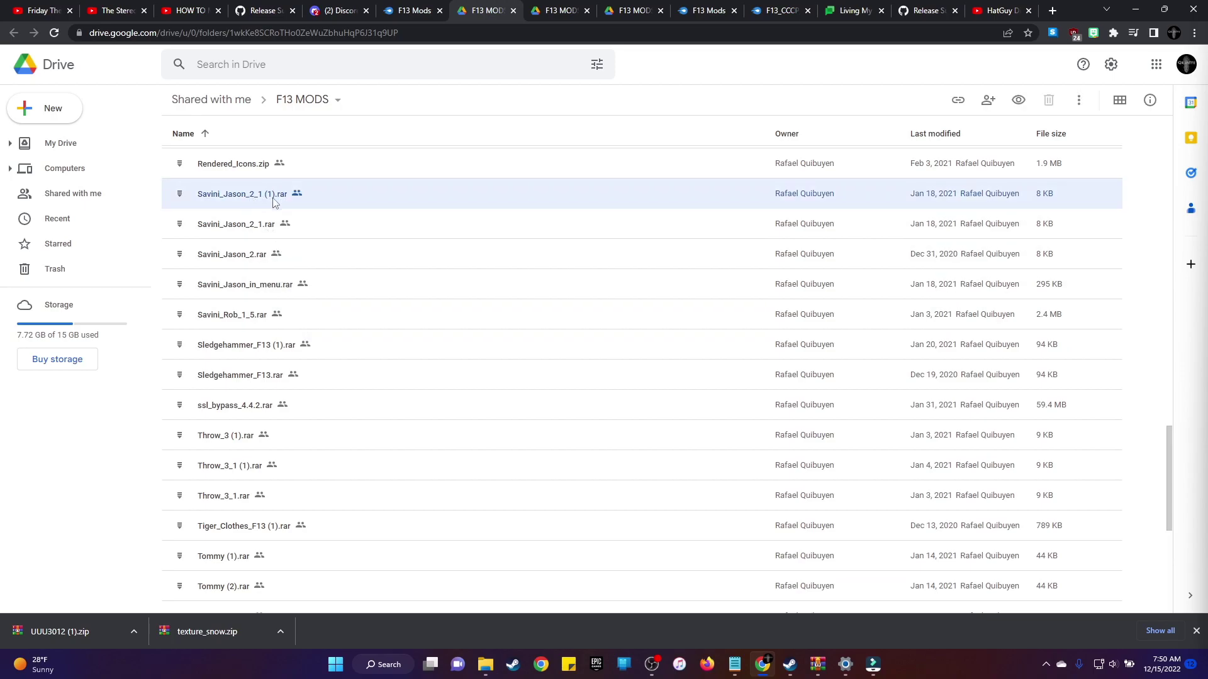
double_click(458, 197)
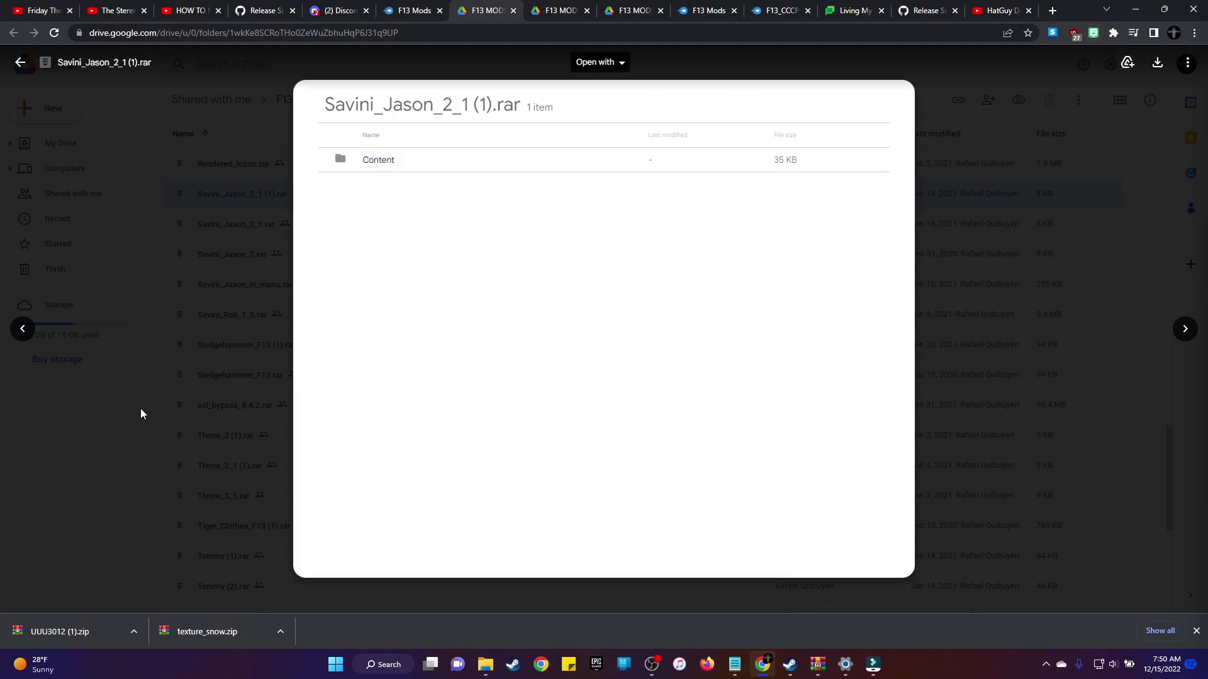
left_click(134, 632)
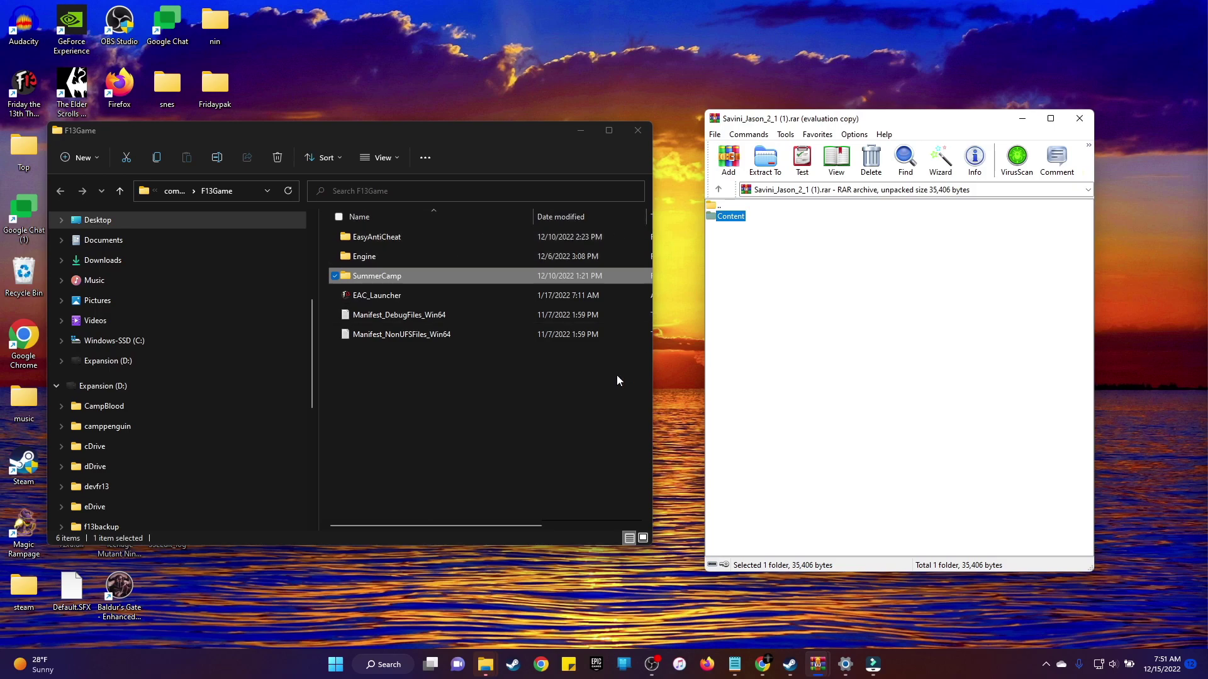
Switch back to the Discord server in the browser and look through its F13-HACK channels
mouse_move(763, 665)
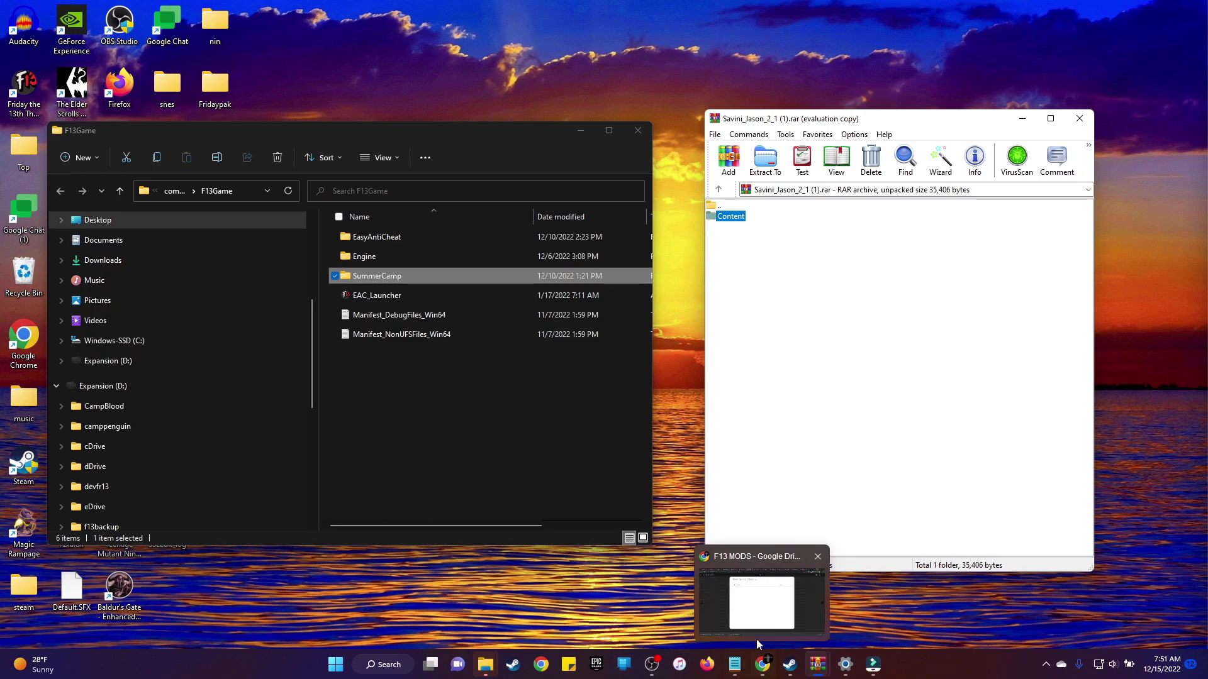
left_click(751, 619)
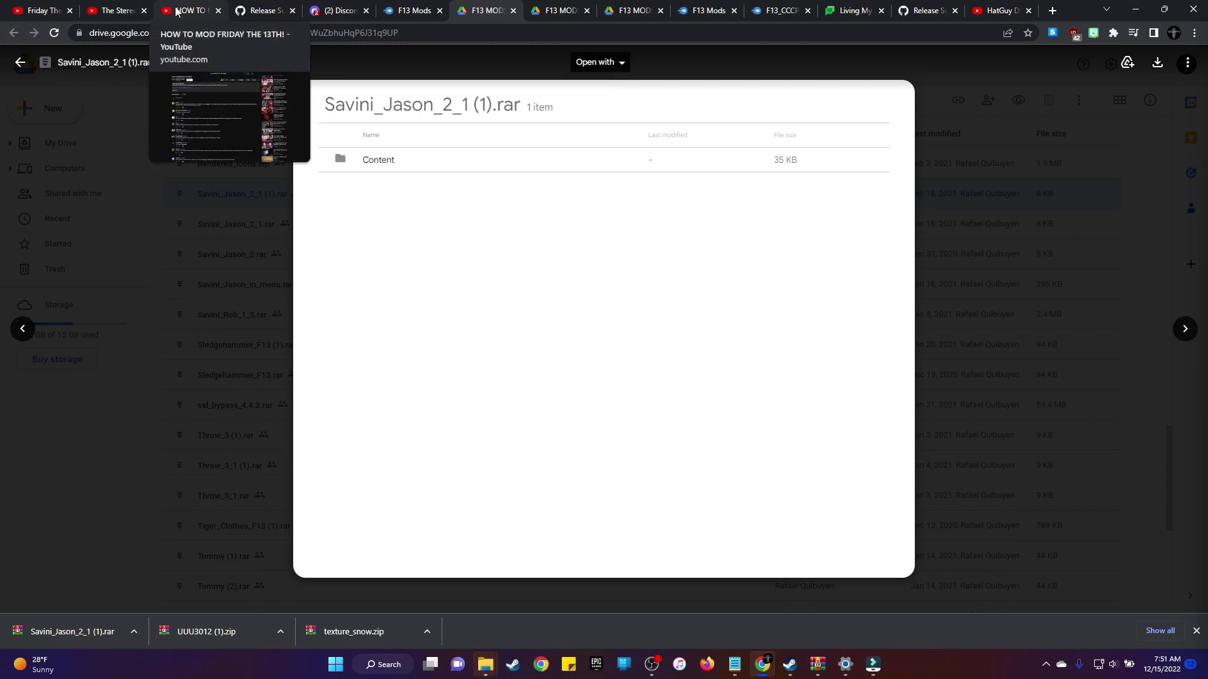
left_click(345, 11)
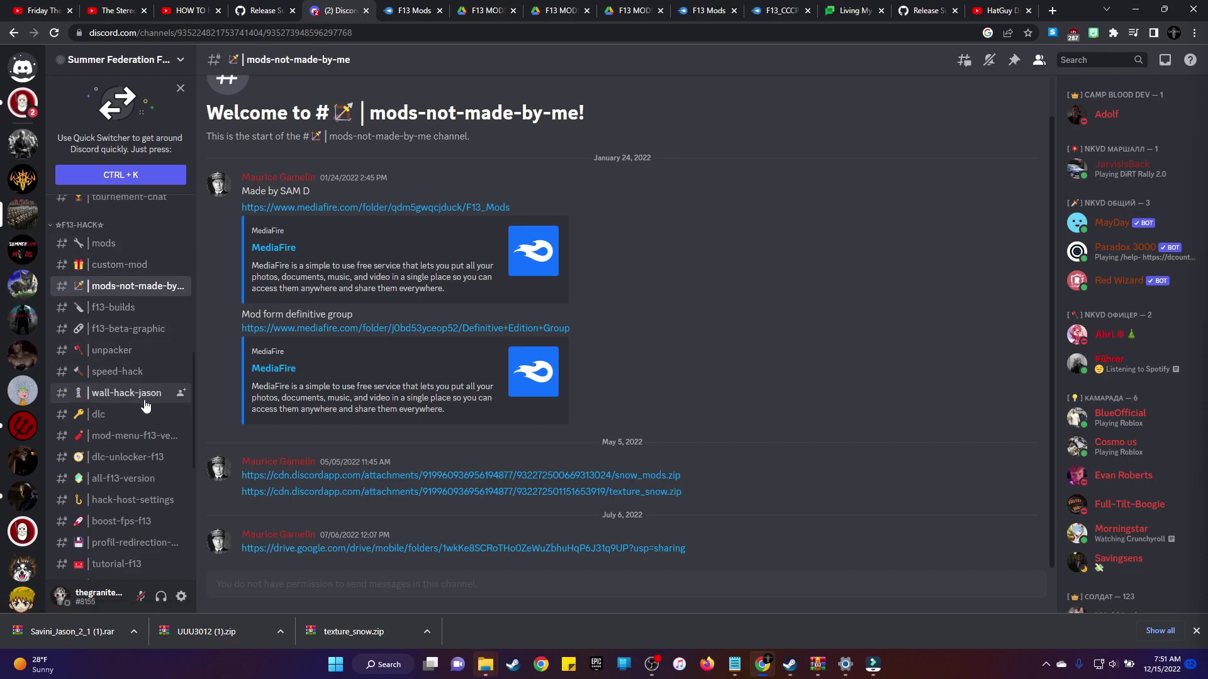
scroll(137, 384, "down", 1)
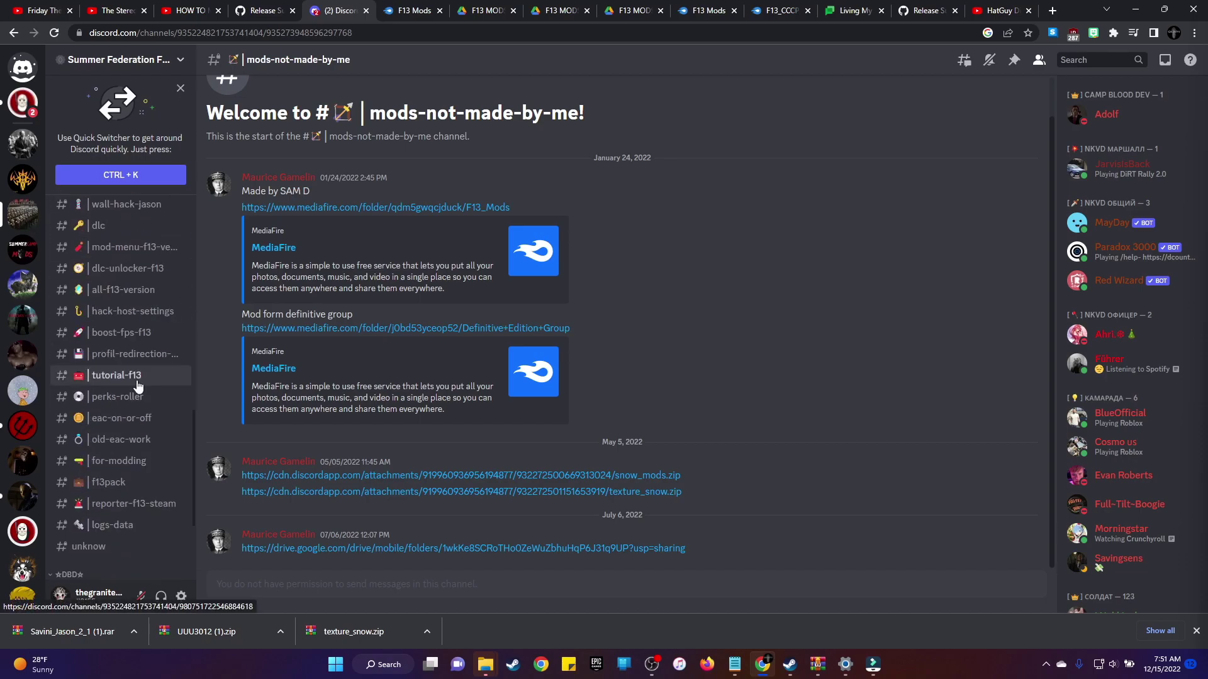